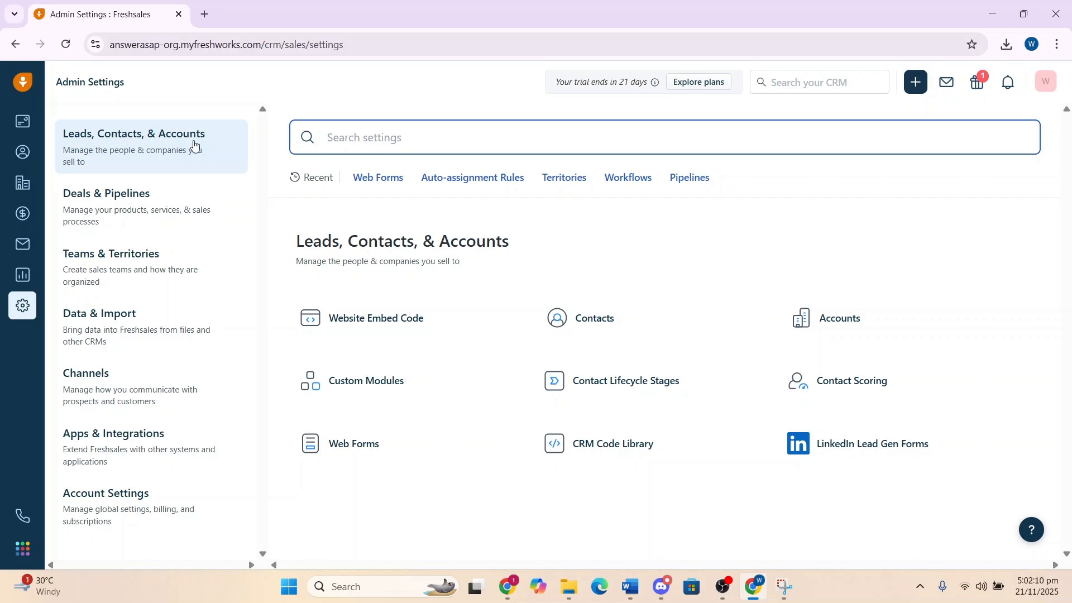
# Open the Web Forms settings and start adding a new web form
pyautogui.click(374, 450)
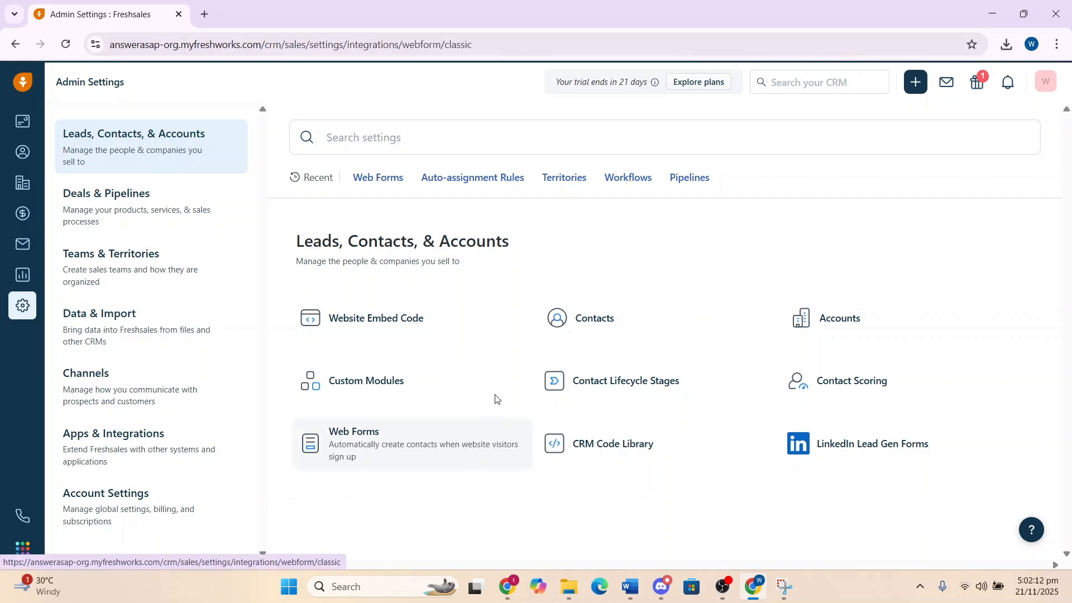
pyautogui.scroll(-1, 545, 416)
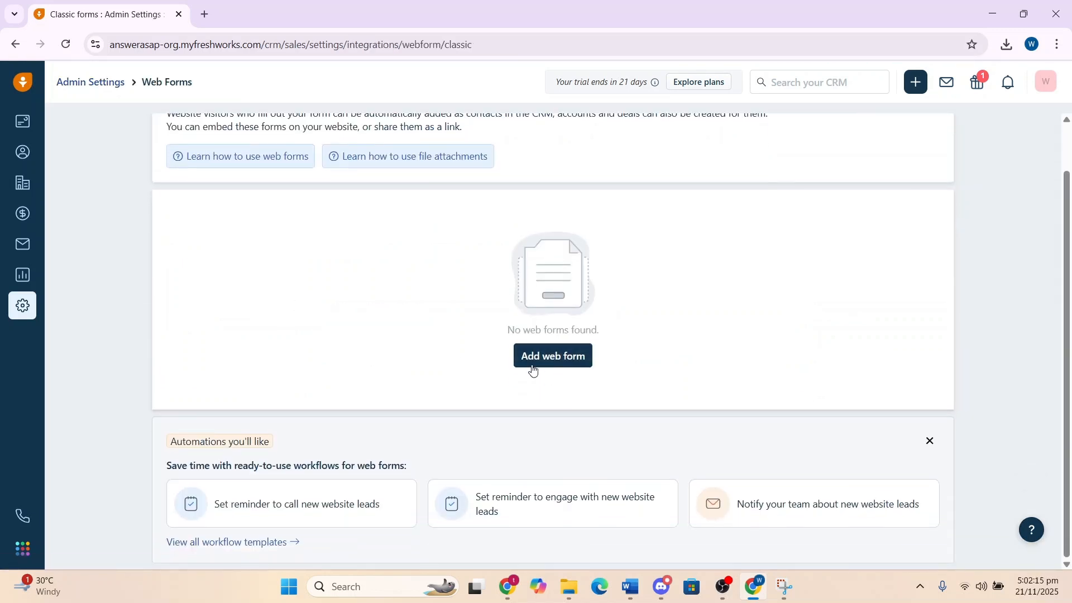
pyautogui.click(538, 363)
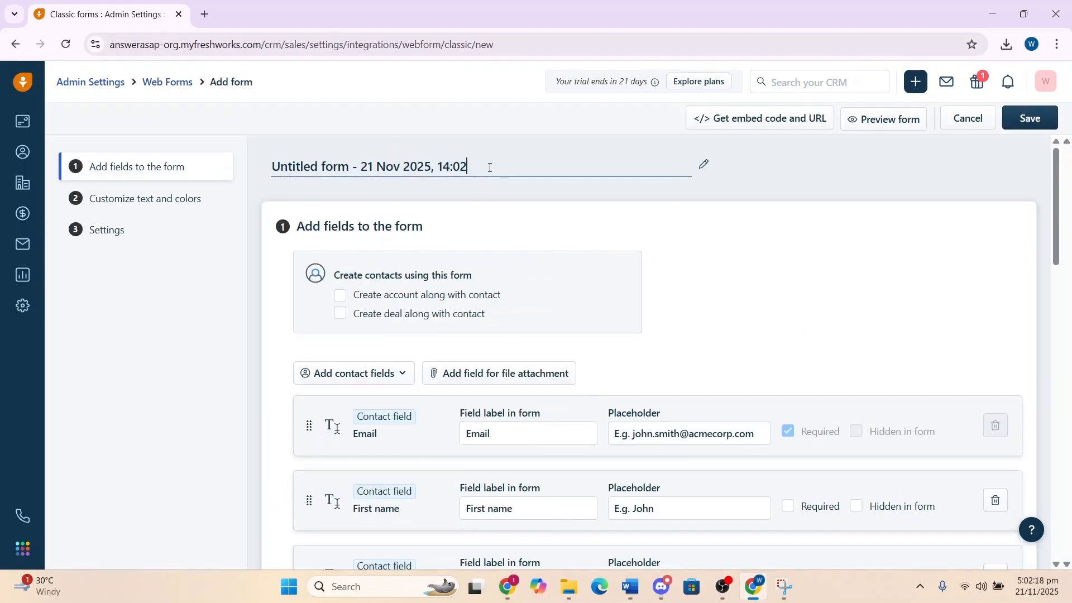
# Rename the new form as AnswerASAP Form
pyautogui.moveTo(489, 168); pyautogui.dragTo(259, 171)
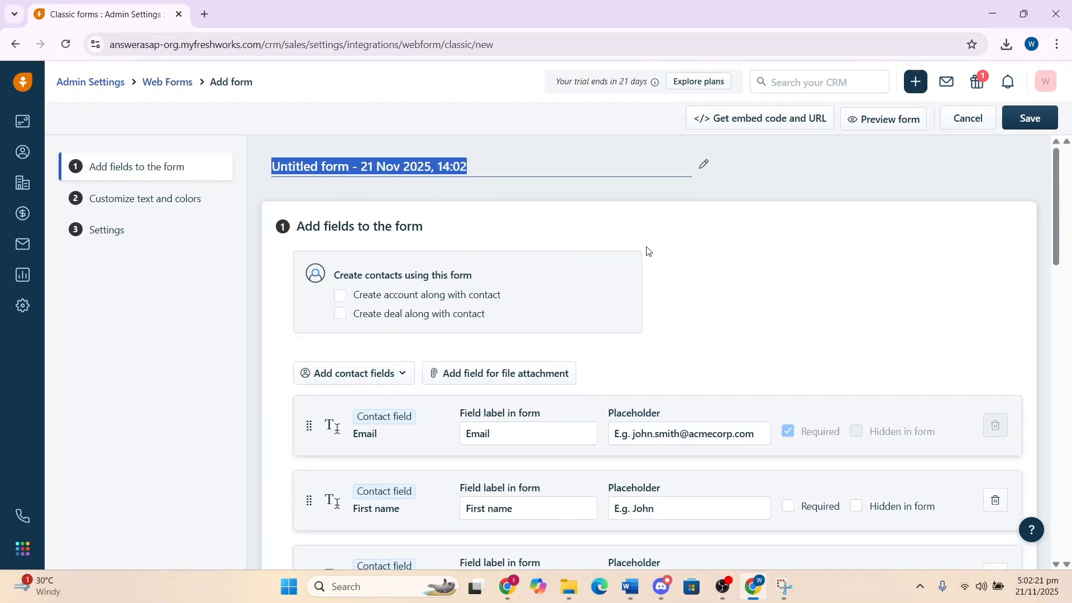
pyautogui.write('AnswerASAP Form')
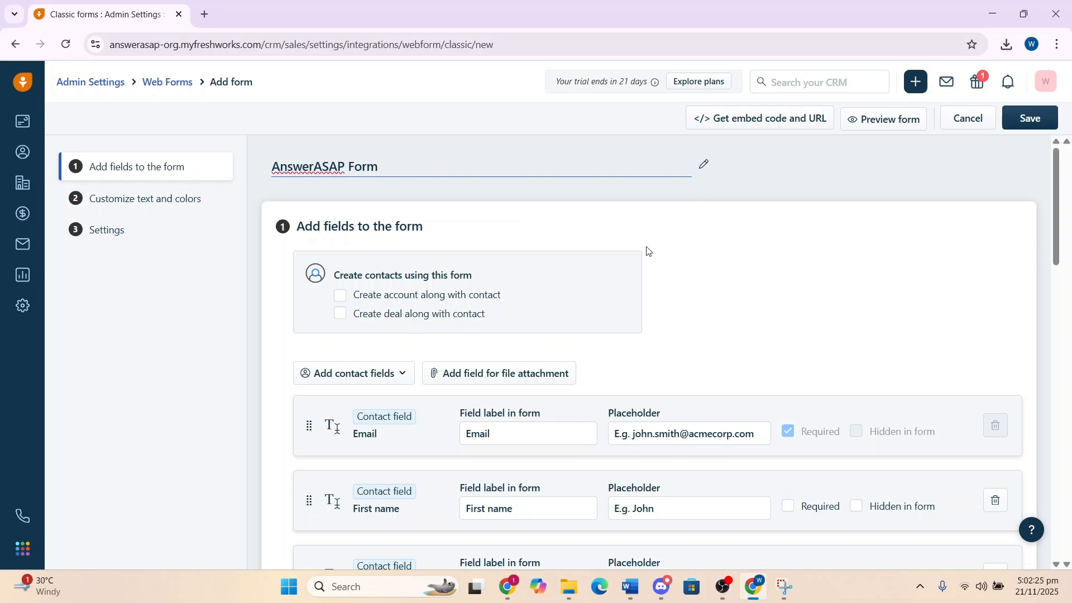
pyautogui.scroll(-3, 358, 221)
pyautogui.scroll(1, 370, 216)
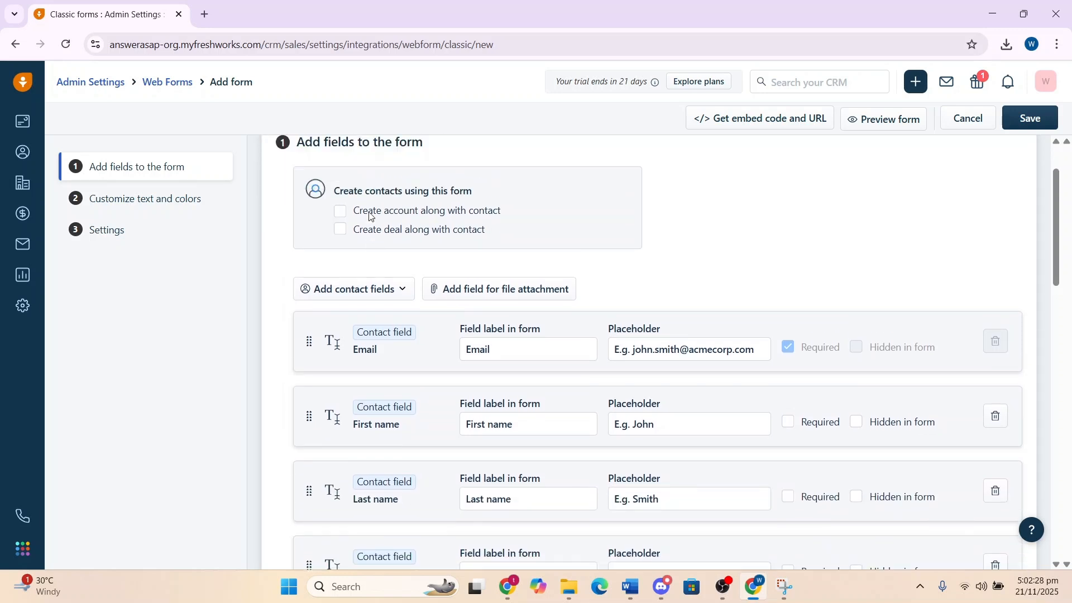
# Try enabling account creation along with contacts and browse the available account fields
pyautogui.scroll(1, 370, 217)
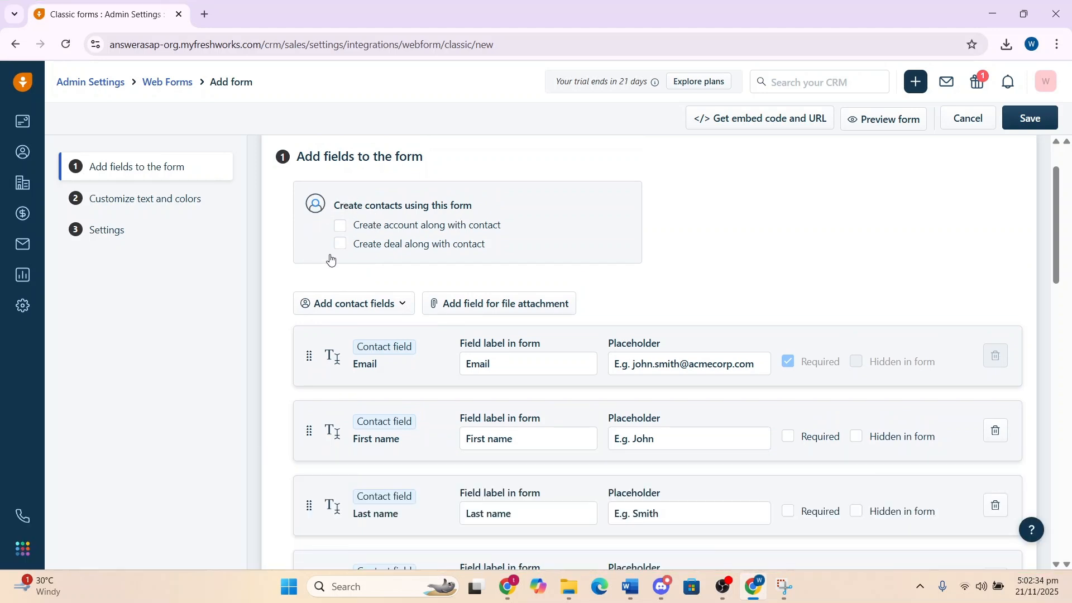
pyautogui.click(340, 225)
pyautogui.scroll(5, 361, 285)
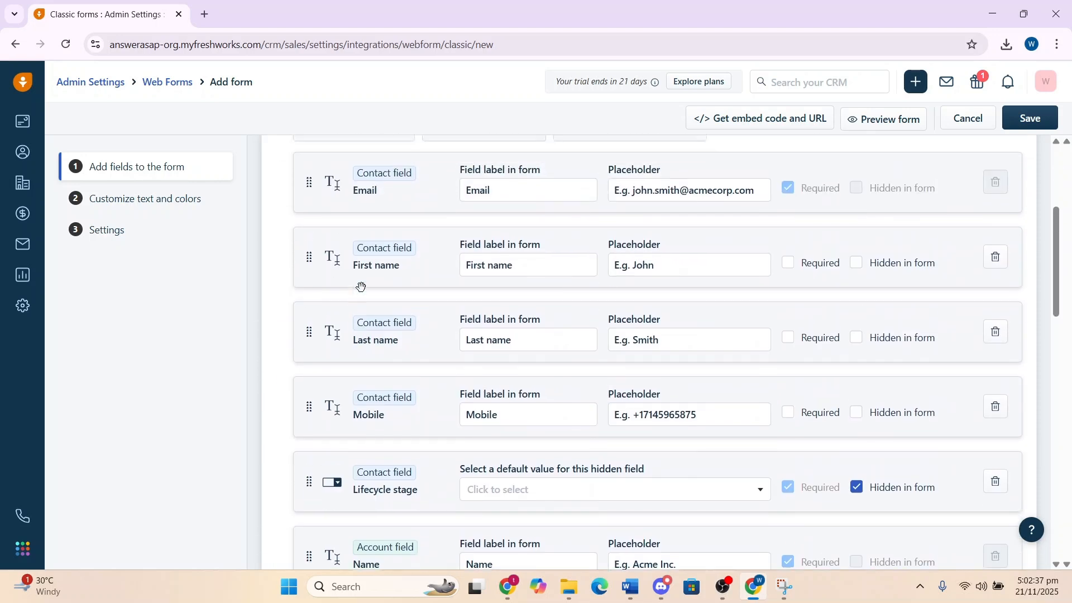
pyautogui.scroll(2, 360, 273)
pyautogui.scroll(-5, 535, 312)
pyautogui.scroll(4, 530, 240)
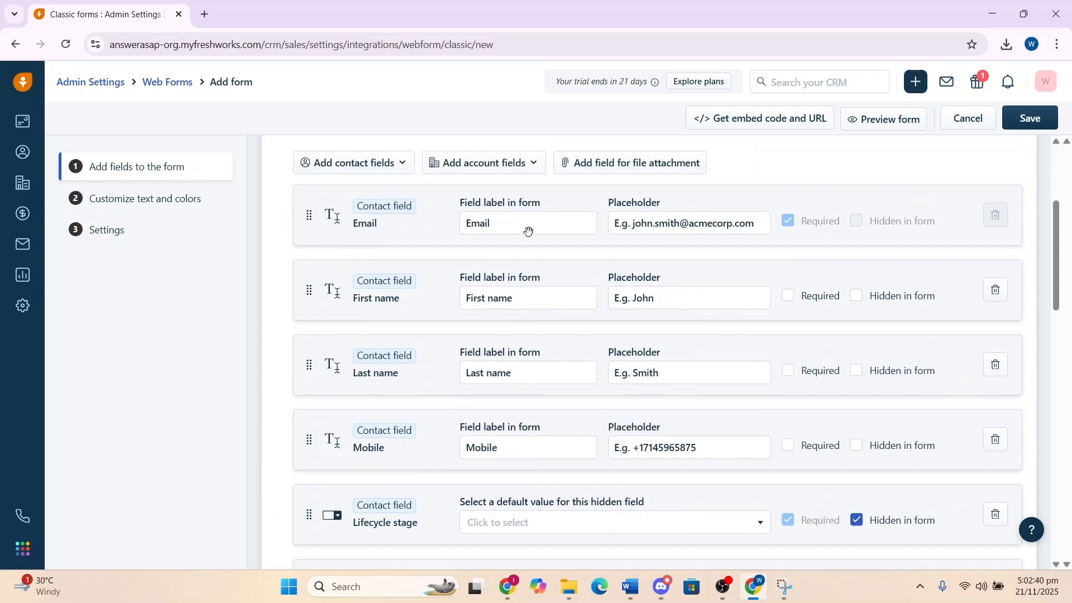
pyautogui.click(533, 170)
pyautogui.scroll(-1, 504, 345)
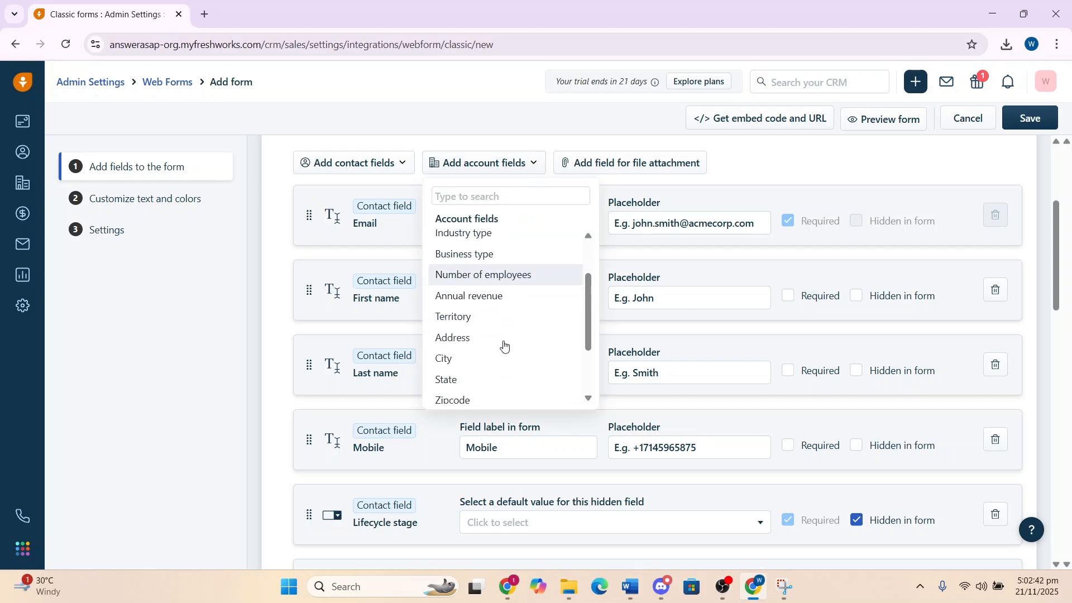
pyautogui.click(220, 313)
pyautogui.scroll(3, 301, 311)
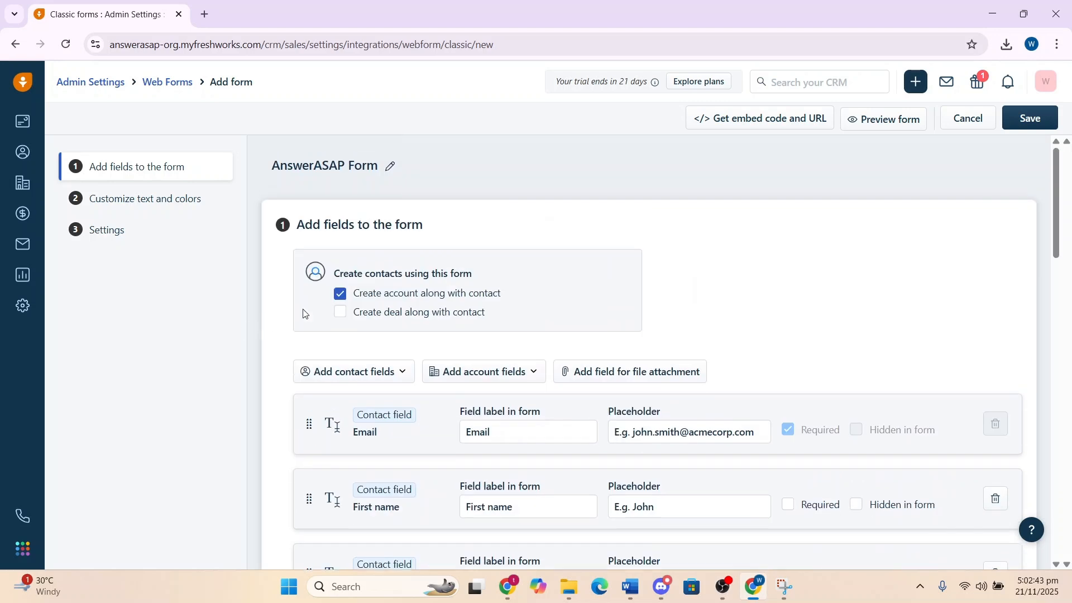
pyautogui.click(340, 296)
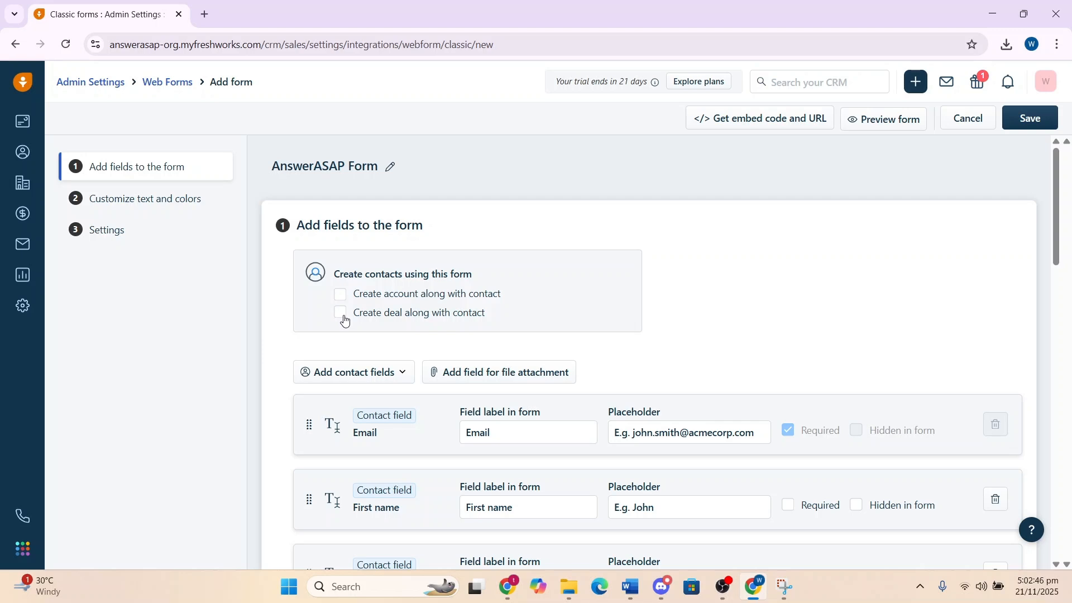
# Try enabling deal creation along with contacts and review the added deal fields
pyautogui.click(340, 313)
pyautogui.scroll(5, 438, 319)
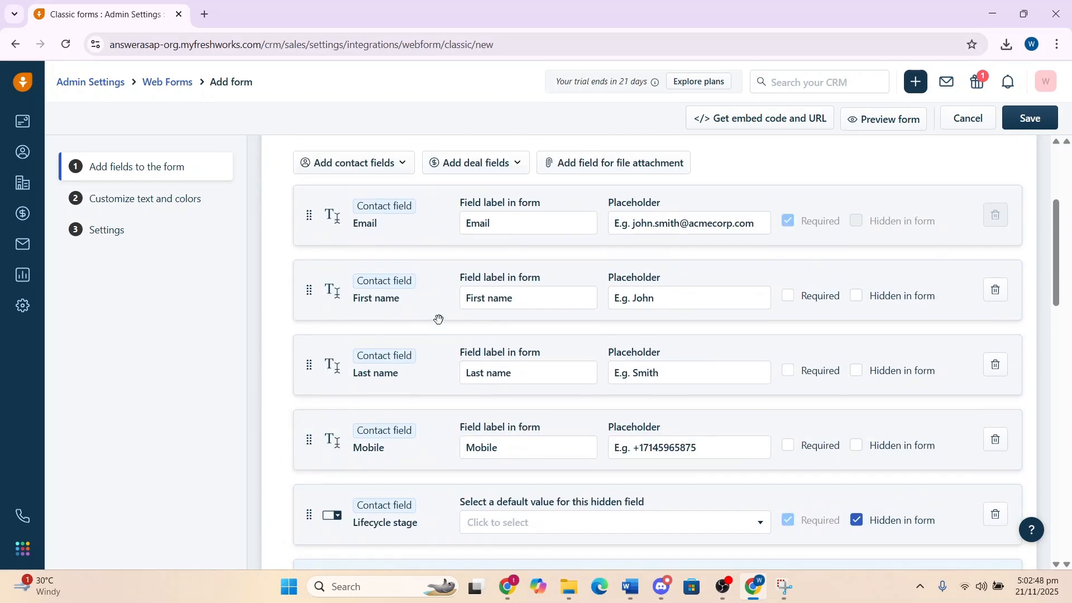
pyautogui.scroll(-3, 438, 319)
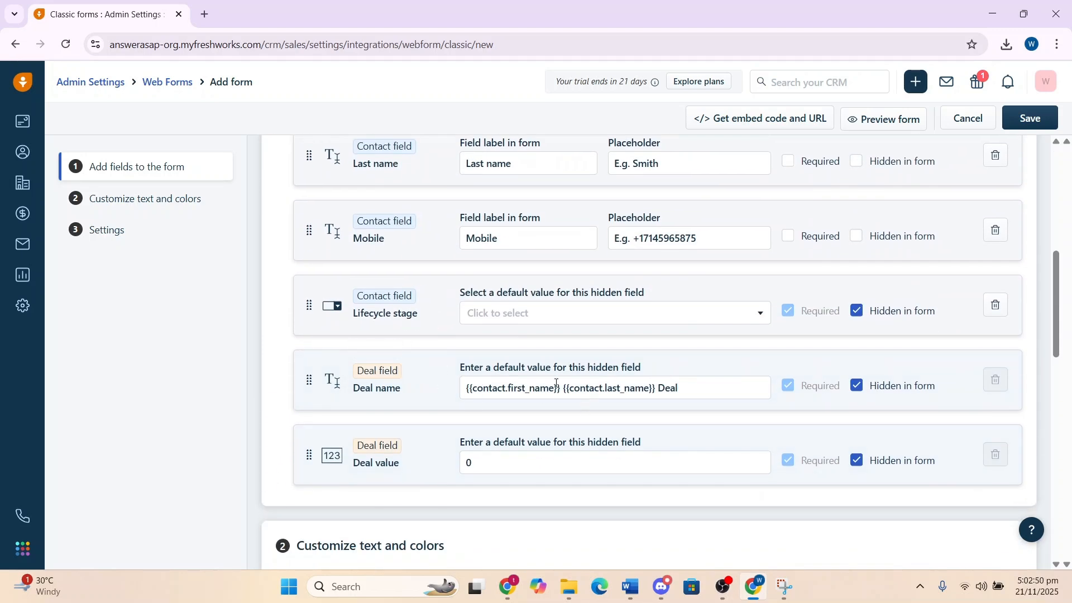
pyautogui.scroll(5, 581, 459)
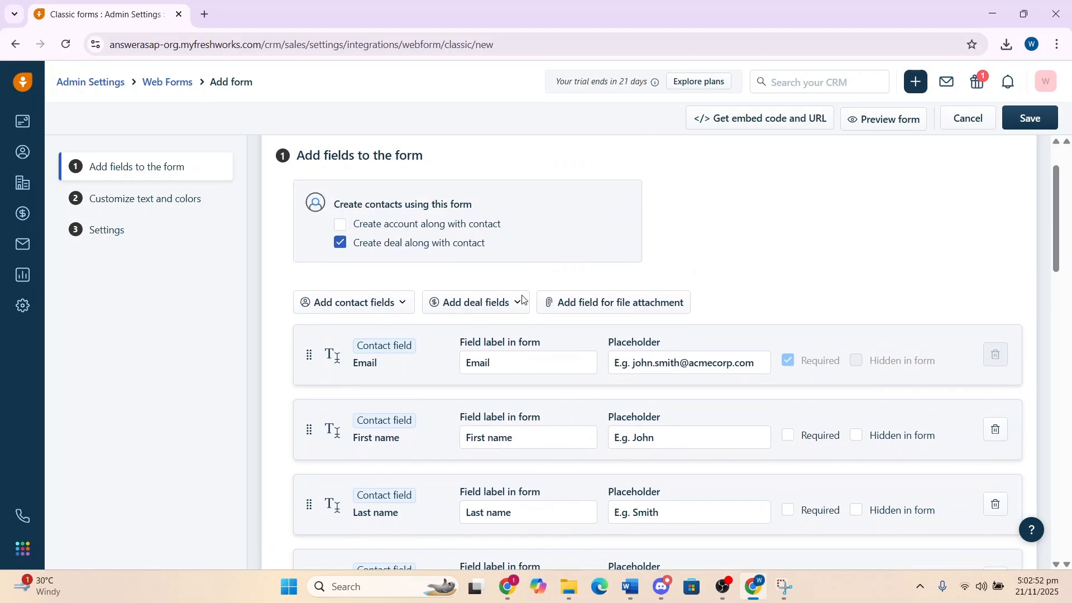
pyautogui.click(329, 246)
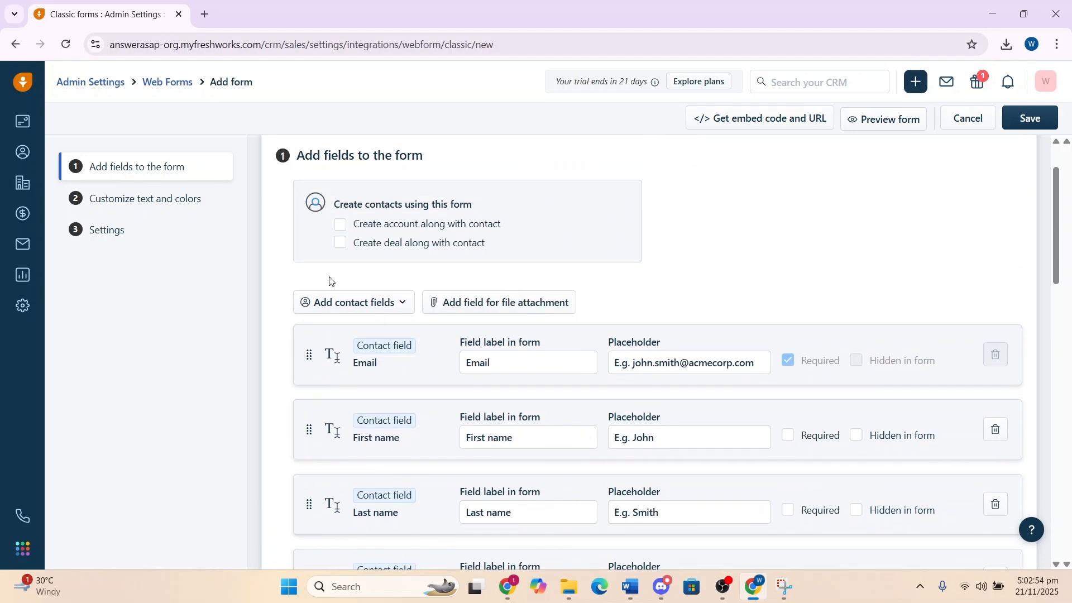
# Add the Job title contact field to the form
pyautogui.scroll(-1, 330, 282)
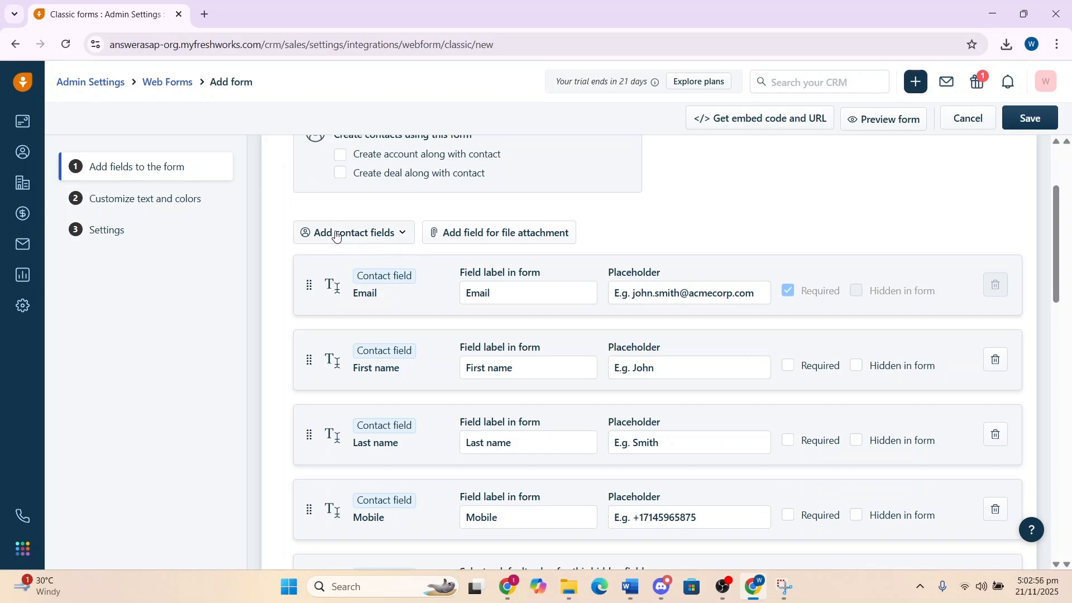
pyautogui.scroll(-2, 369, 268)
pyautogui.scroll(2, 382, 301)
pyautogui.click(387, 237)
pyautogui.scroll(-4, 399, 327)
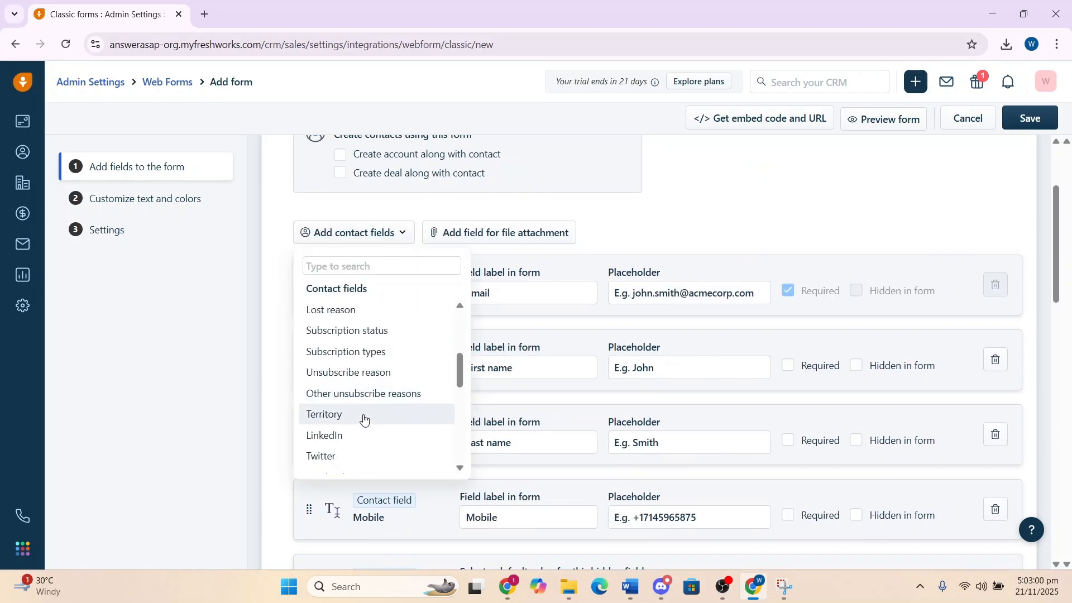
pyautogui.scroll(-1, 335, 418)
pyautogui.scroll(5, 340, 407)
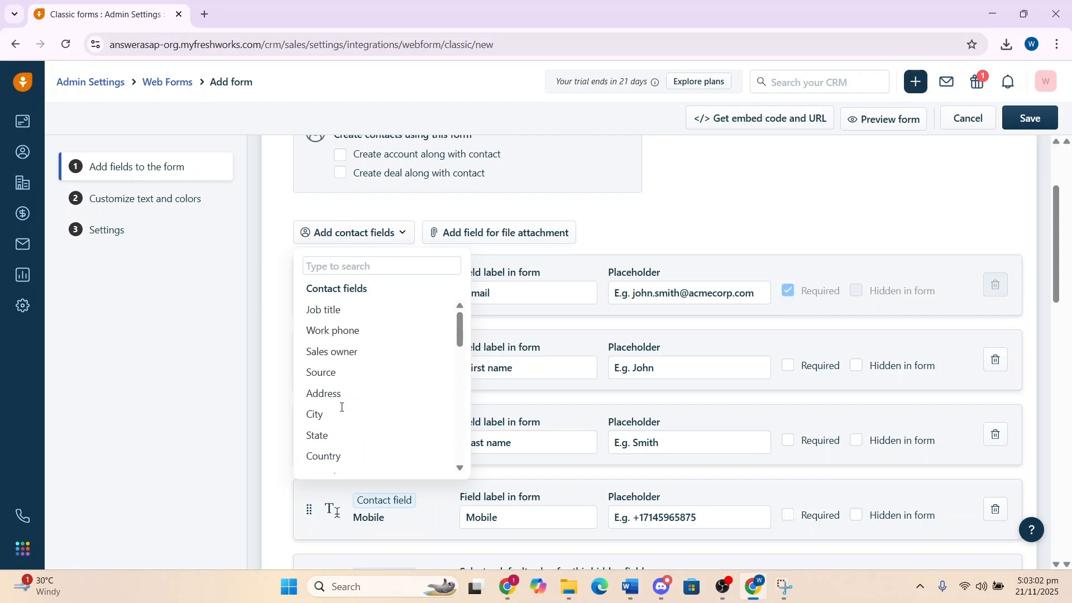
pyautogui.scroll(1, 349, 368)
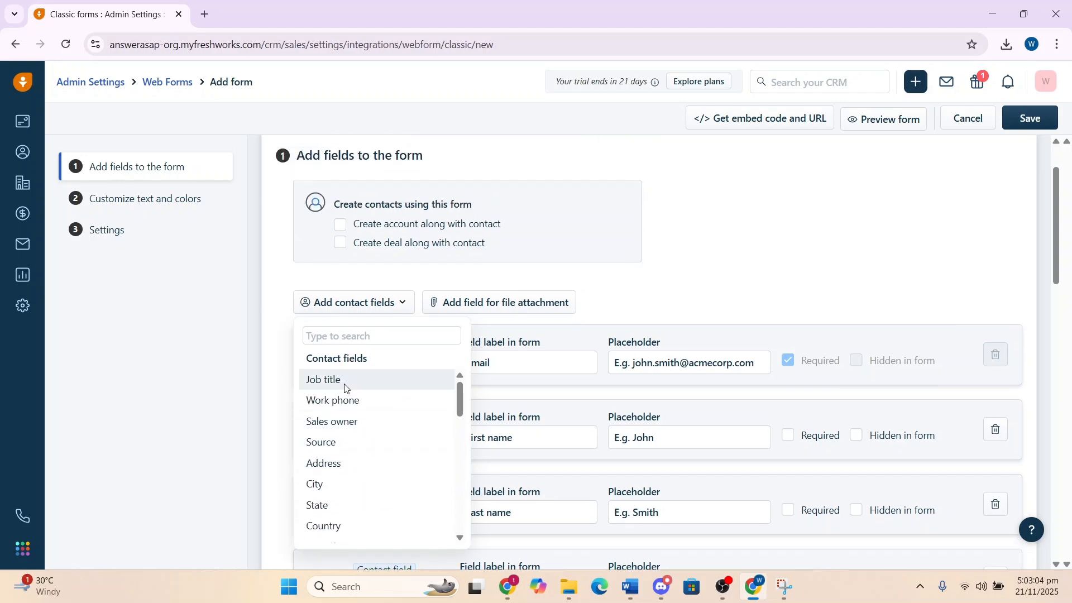
pyautogui.click(342, 385)
pyautogui.scroll(1, 605, 307)
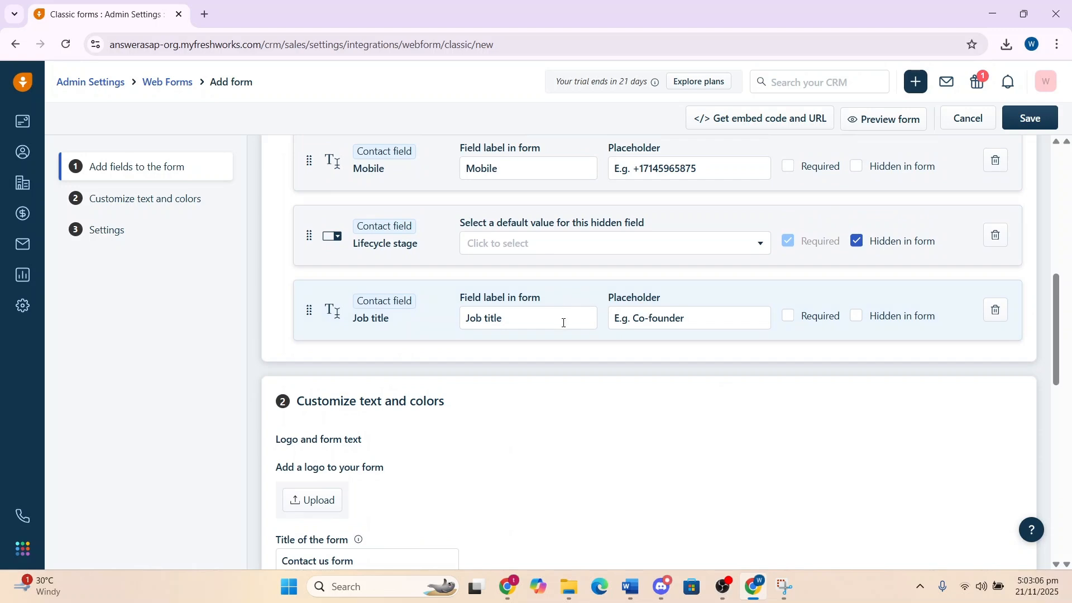
pyautogui.scroll(4, 564, 321)
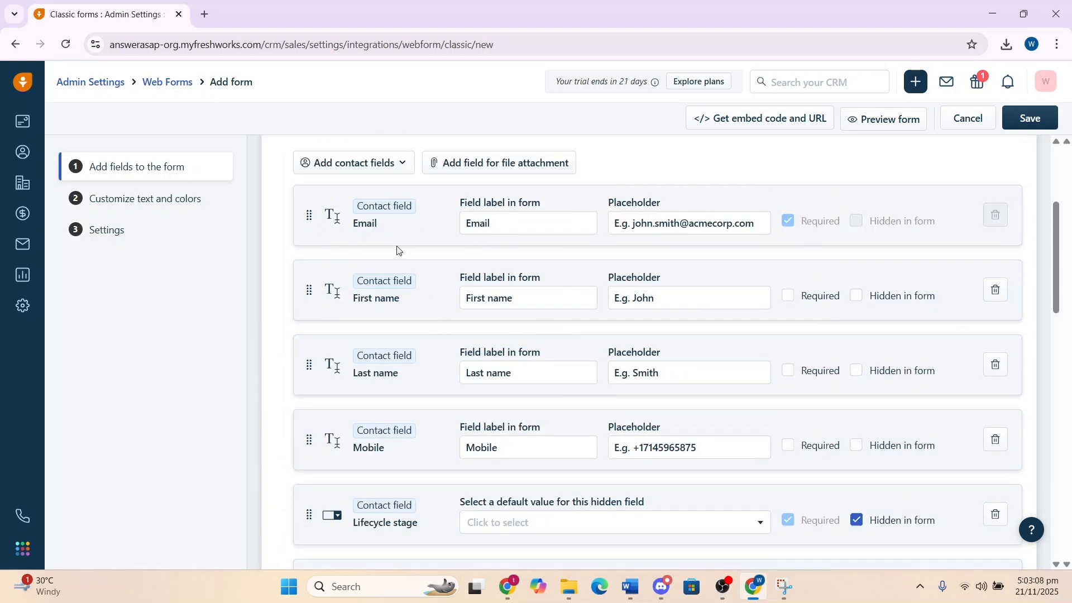
# Reorder the fields so First name and Last name come before Email
pyautogui.moveTo(333, 282); pyautogui.dragTo(386, 353)
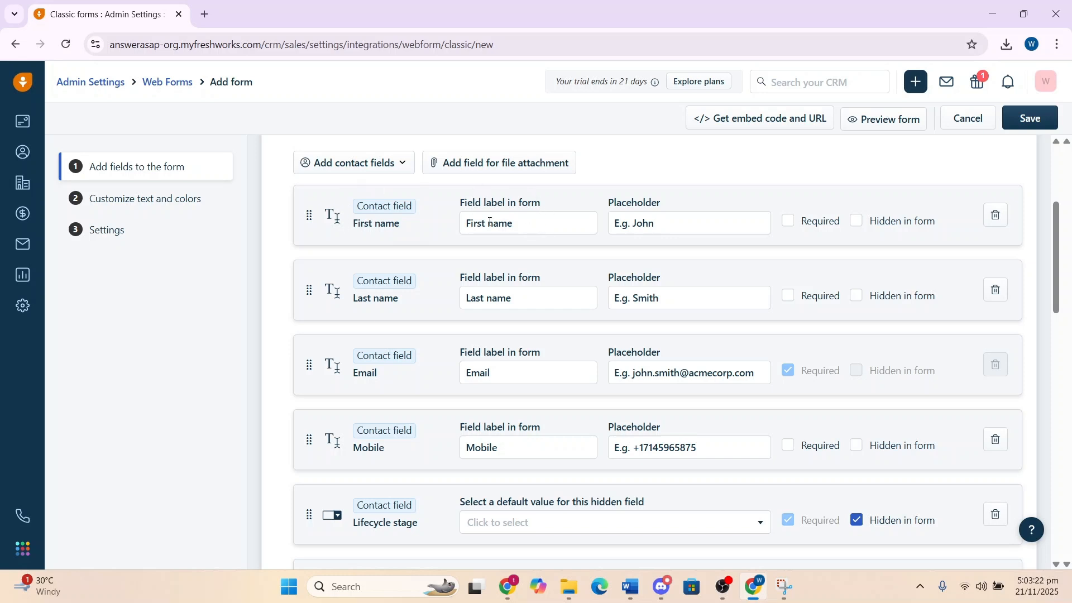
pyautogui.click(527, 226)
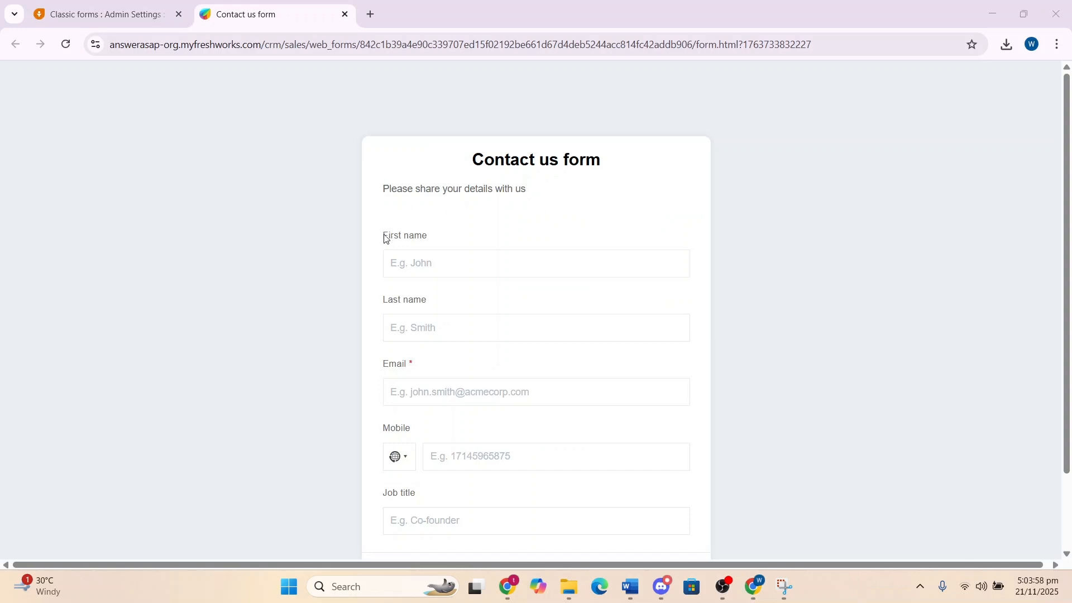
# Save the form and open its preview in a new tab
pyautogui.moveTo(385, 239); pyautogui.dragTo(433, 241)
pyautogui.click(428, 240)
pyautogui.click(421, 266)
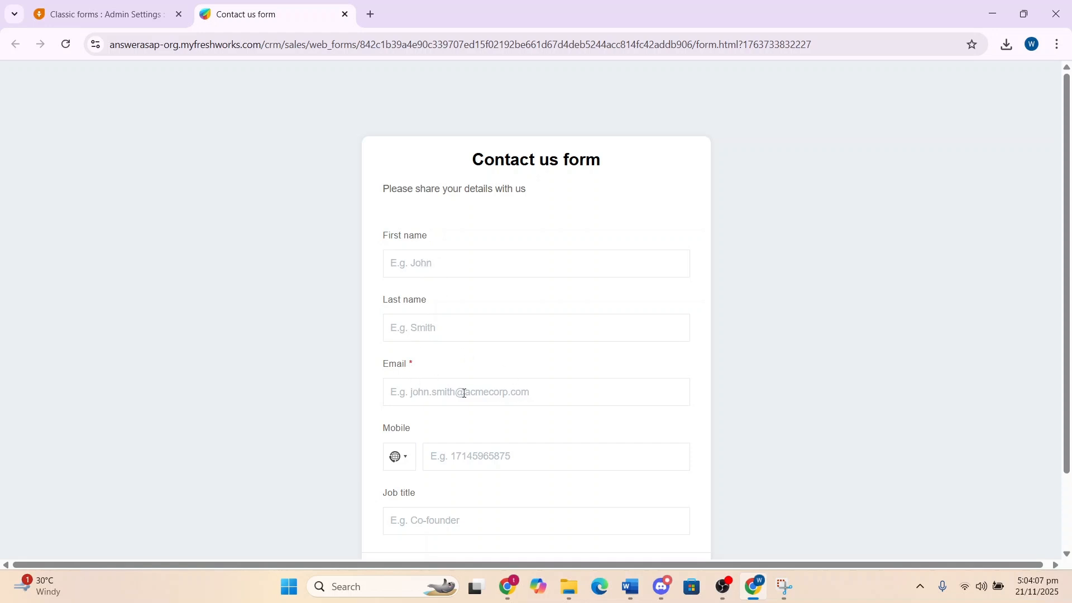
# Review the saved form's field list in the editor
pyautogui.click(147, 13)
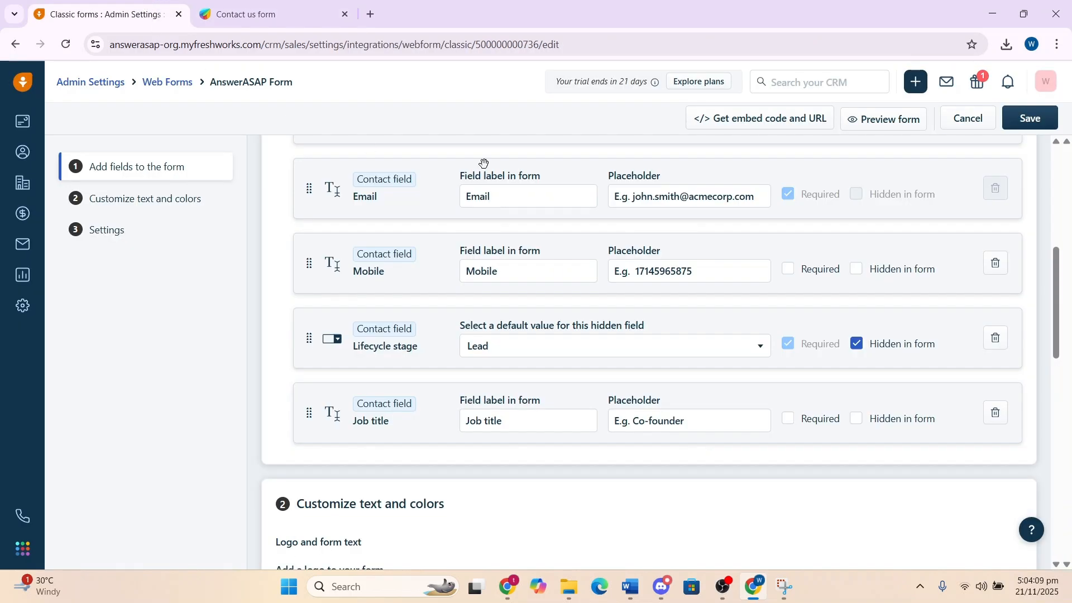
pyautogui.scroll(5, 491, 251)
pyautogui.scroll(-1, 506, 320)
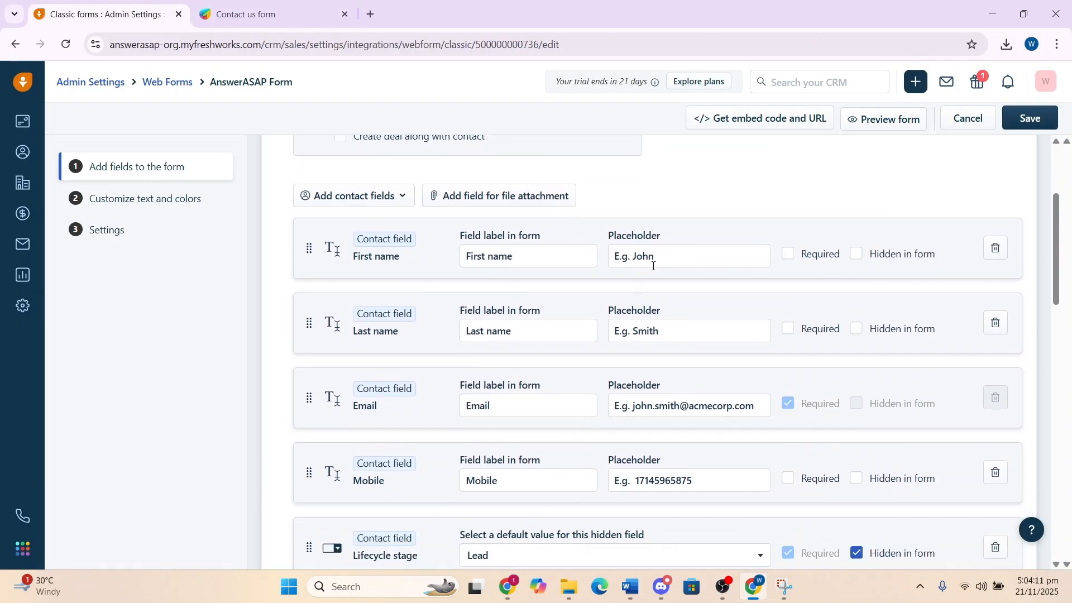
# Test the preview by entering Smith as the last name
pyautogui.click(270, 10)
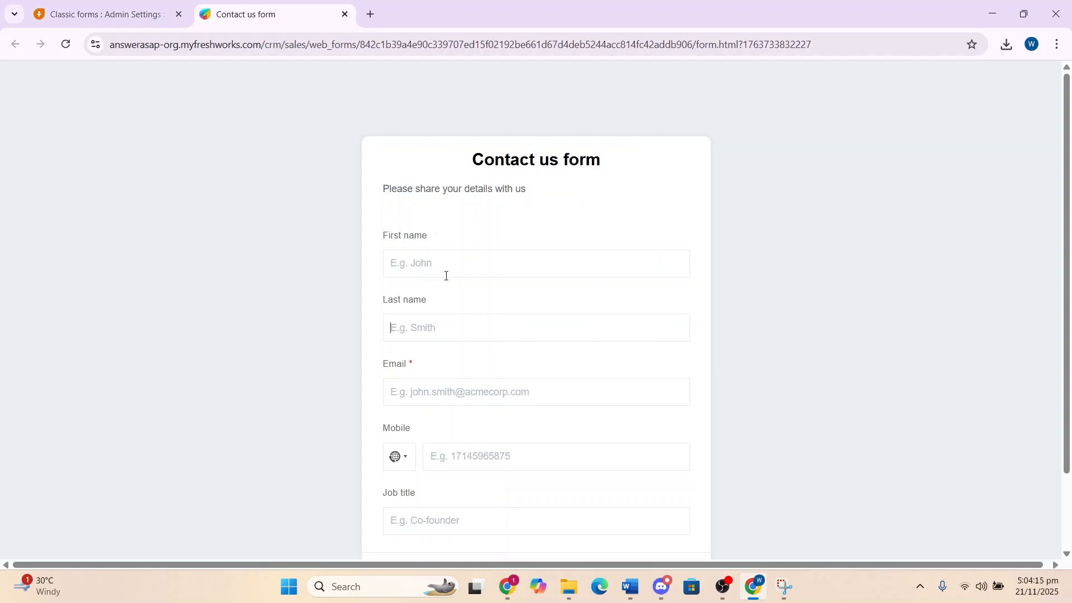
pyautogui.press('Tab')
pyautogui.write('J')
pyautogui.press('BackSpace')
pyautogui.press('BackSpace')
pyautogui.write('Smi')
# Open the Lifecycle stage default value list in the editor and choose Lead
pyautogui.click(100, 14)
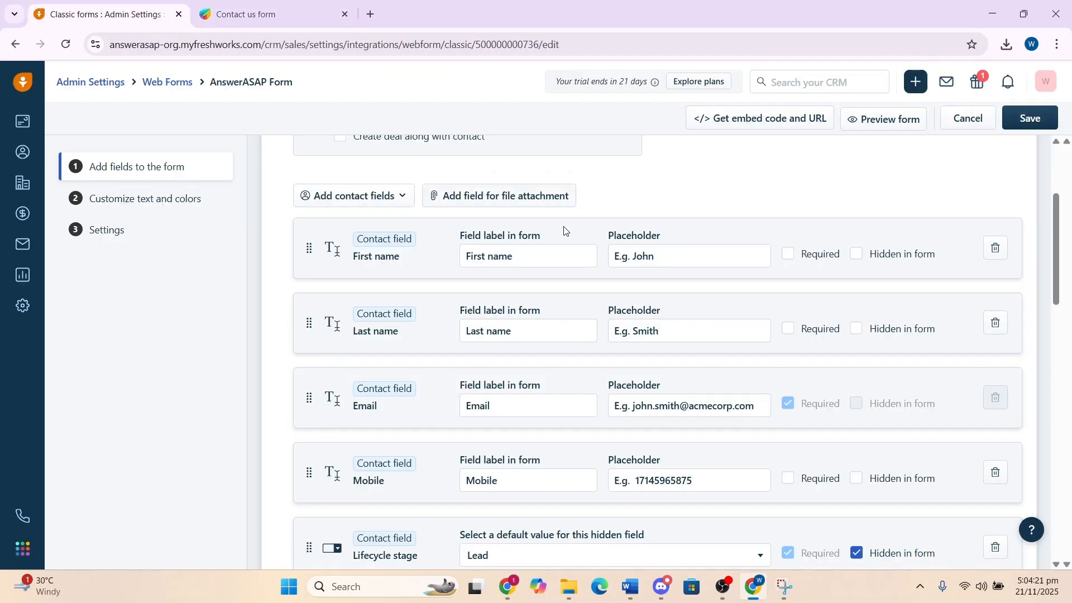
pyautogui.scroll(-4, 586, 359)
pyautogui.scroll(-2, 586, 359)
pyautogui.scroll(2, 480, 201)
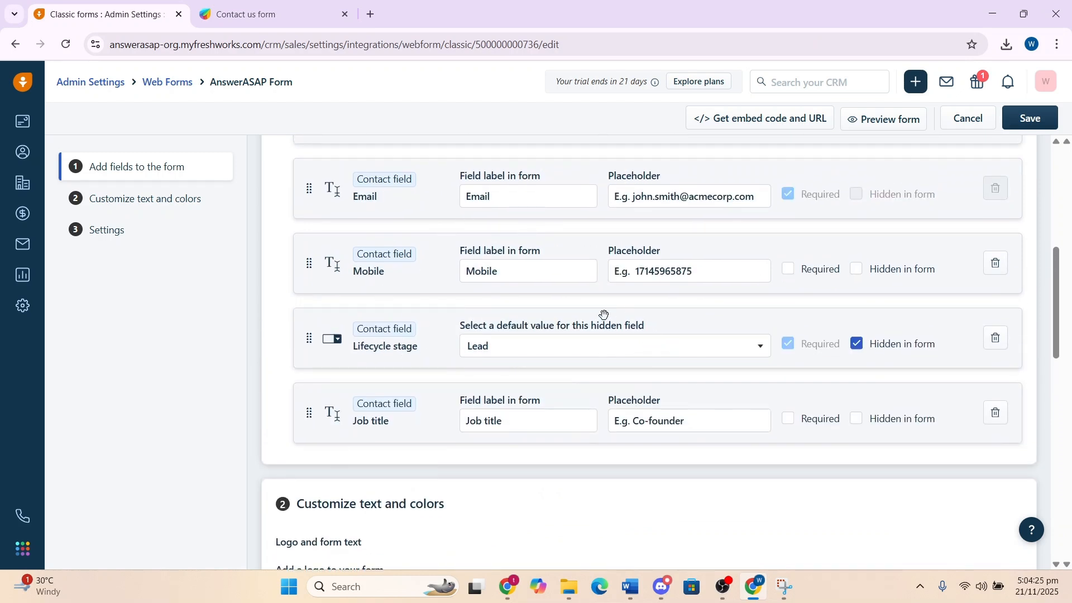
pyautogui.click(713, 348)
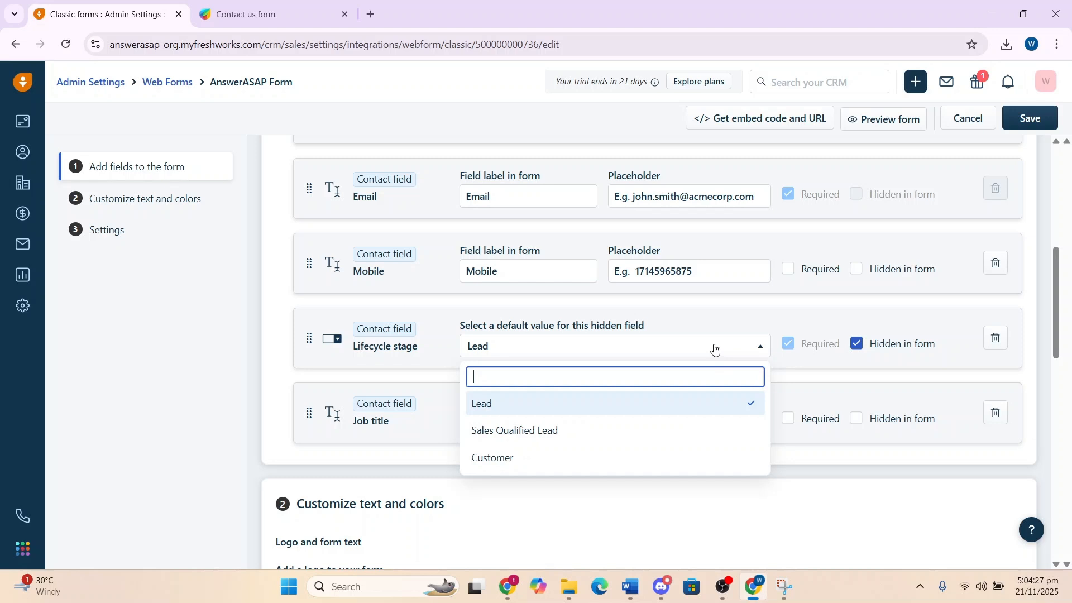
pyautogui.click(520, 403)
pyautogui.click(559, 353)
# Return to the form preview and scroll through it
pyautogui.click(281, 7)
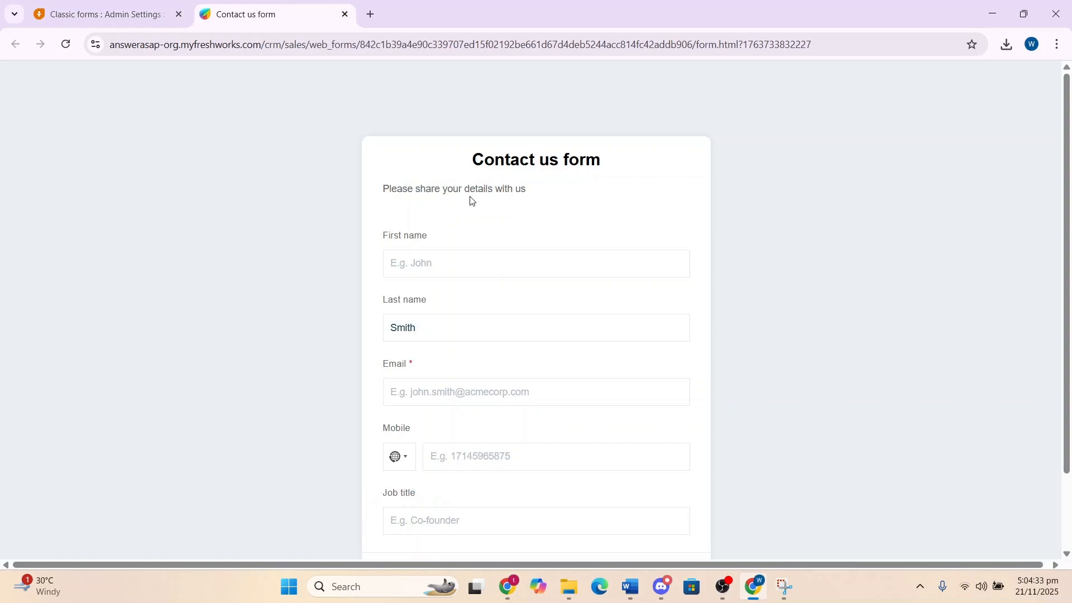
pyautogui.scroll(-1, 490, 195)
# Reselect Lead as the Lifecycle stage default and close the list
pyautogui.click(121, 7)
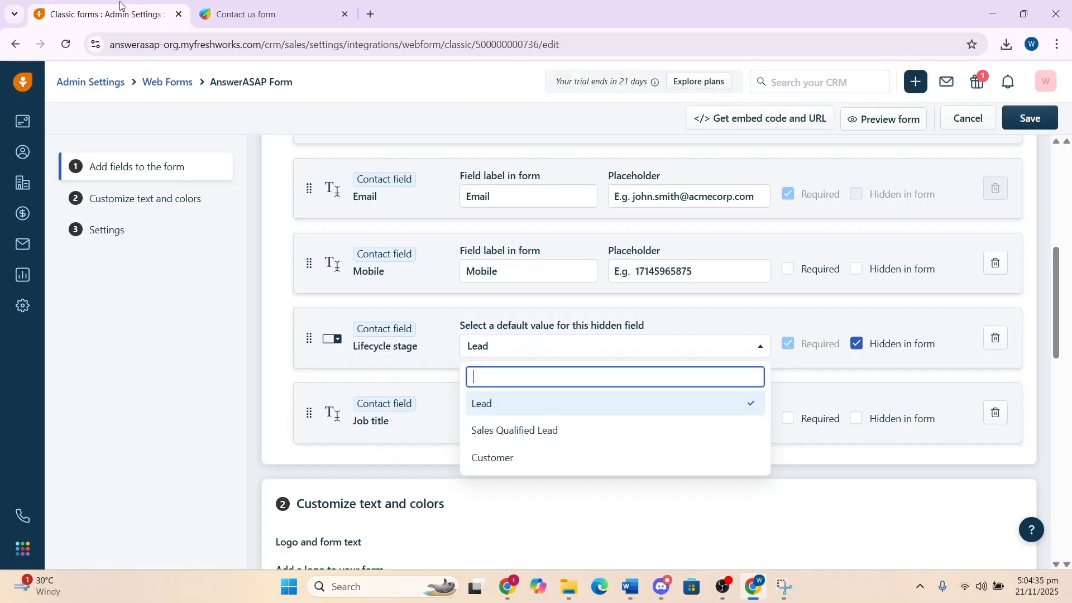
pyautogui.click(525, 407)
pyautogui.click(557, 354)
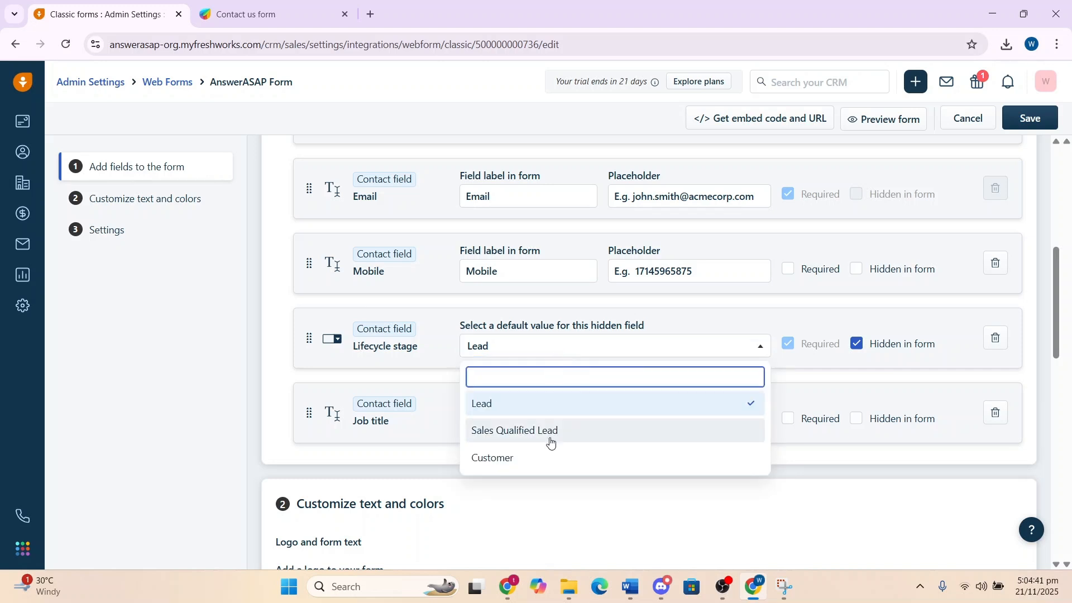
pyautogui.click(276, 408)
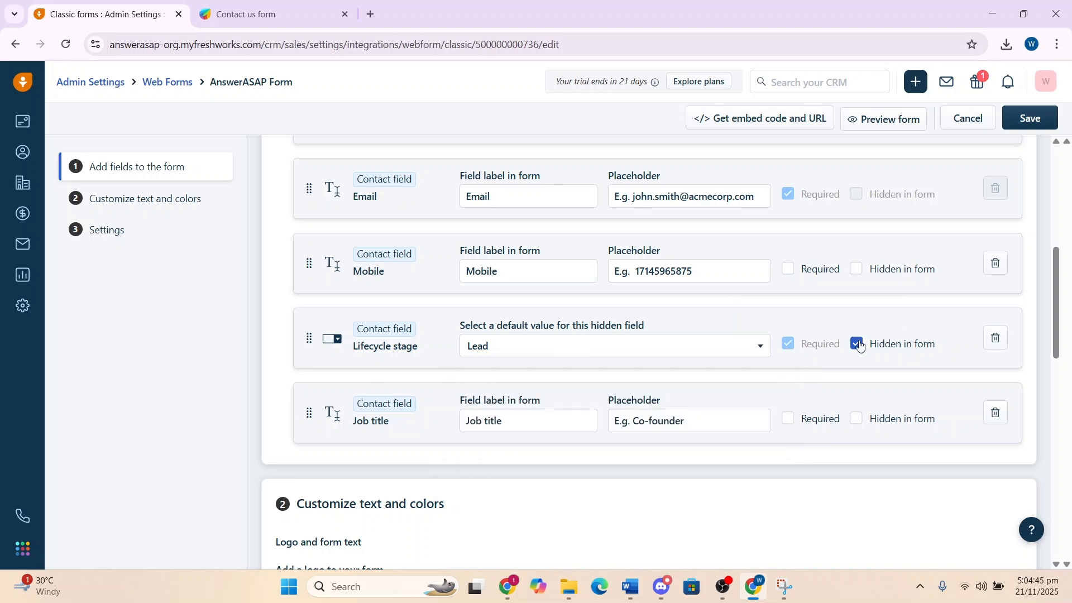
# Upload the Channel Logo image from Pictures as the form logo, adjusting the crop slightly before adding it
pyautogui.scroll(-3, 859, 349)
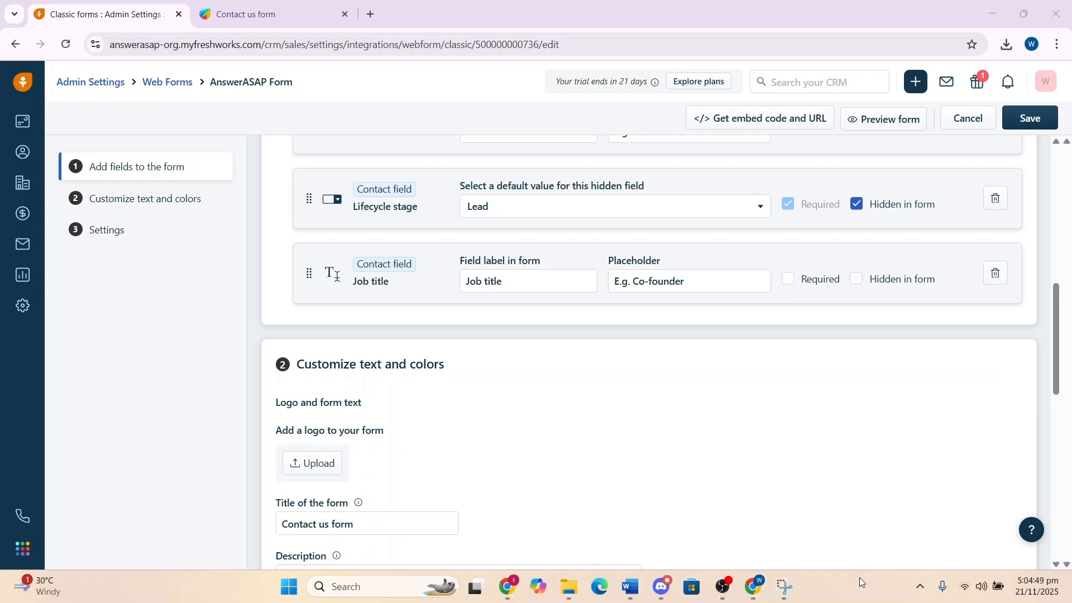
pyautogui.scroll(-4, 893, 463)
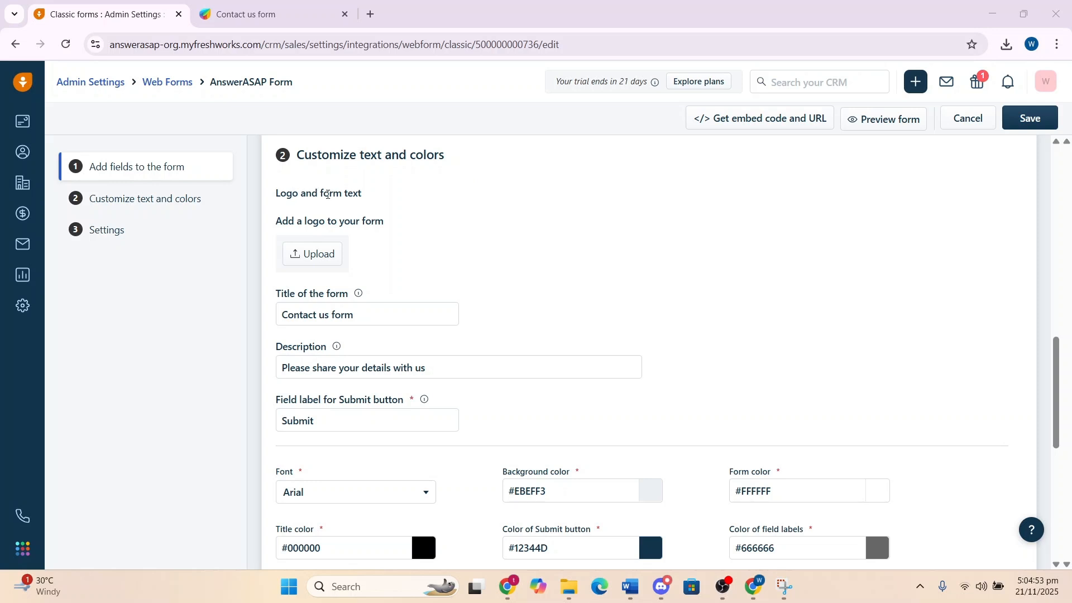
pyautogui.click(320, 259)
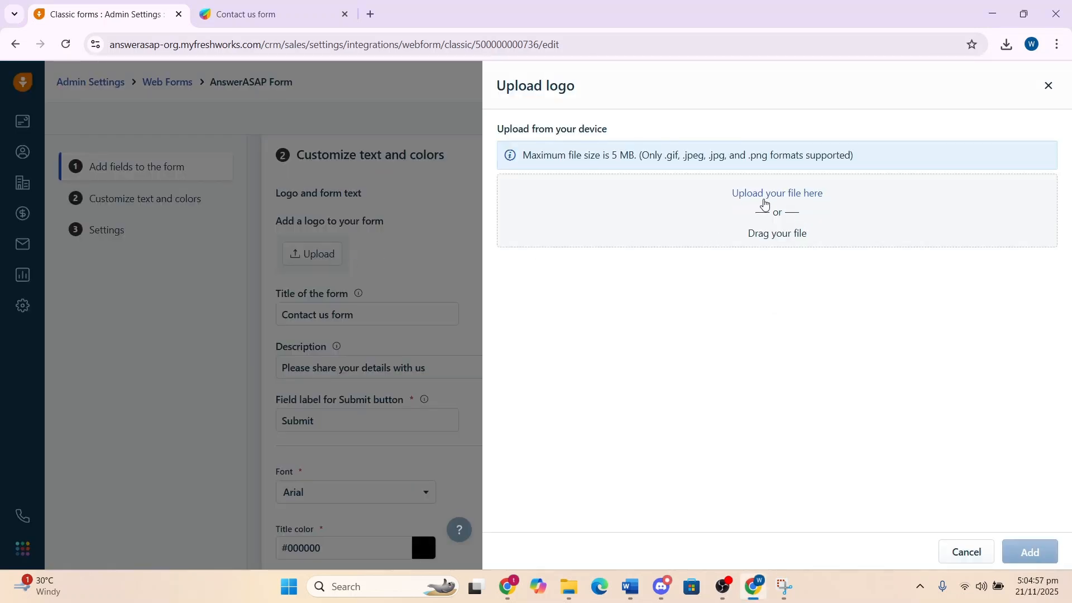
pyautogui.click(766, 198)
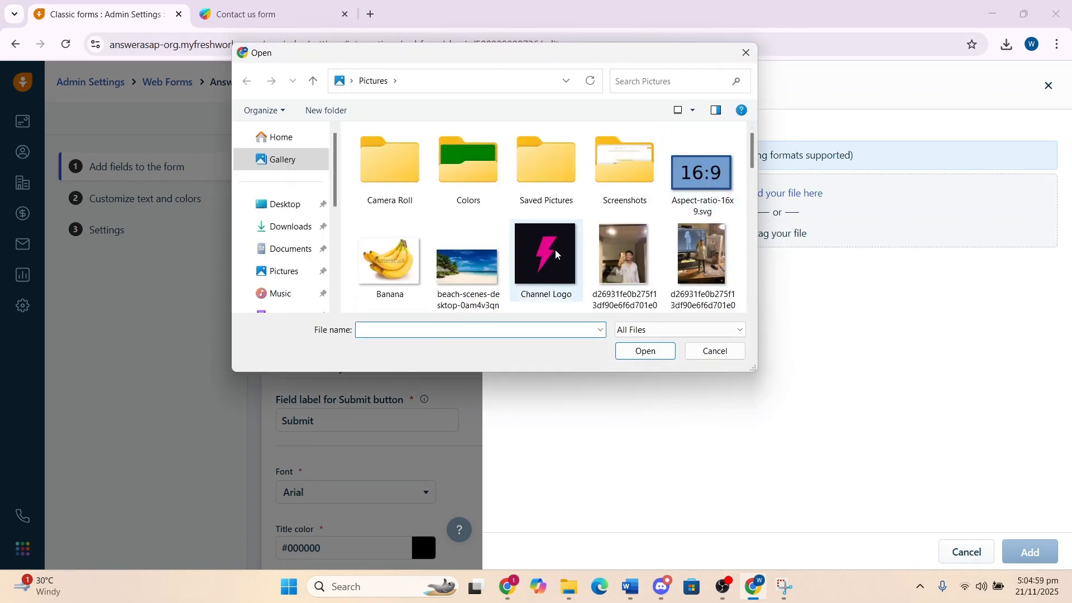
pyautogui.click(554, 260)
pyautogui.click(646, 352)
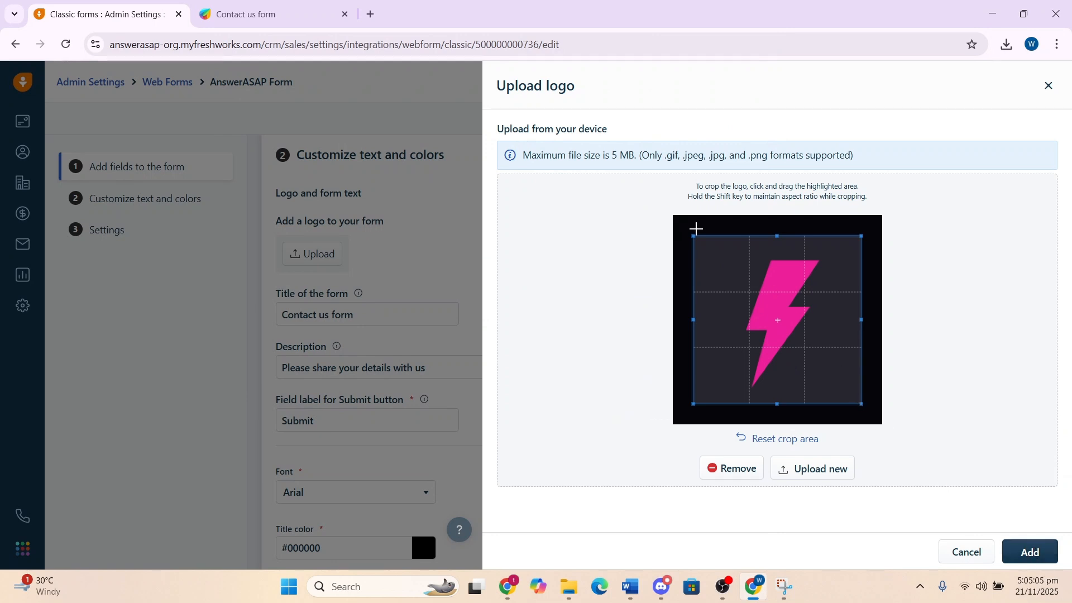
pyautogui.moveTo(694, 234); pyautogui.dragTo(696, 239)
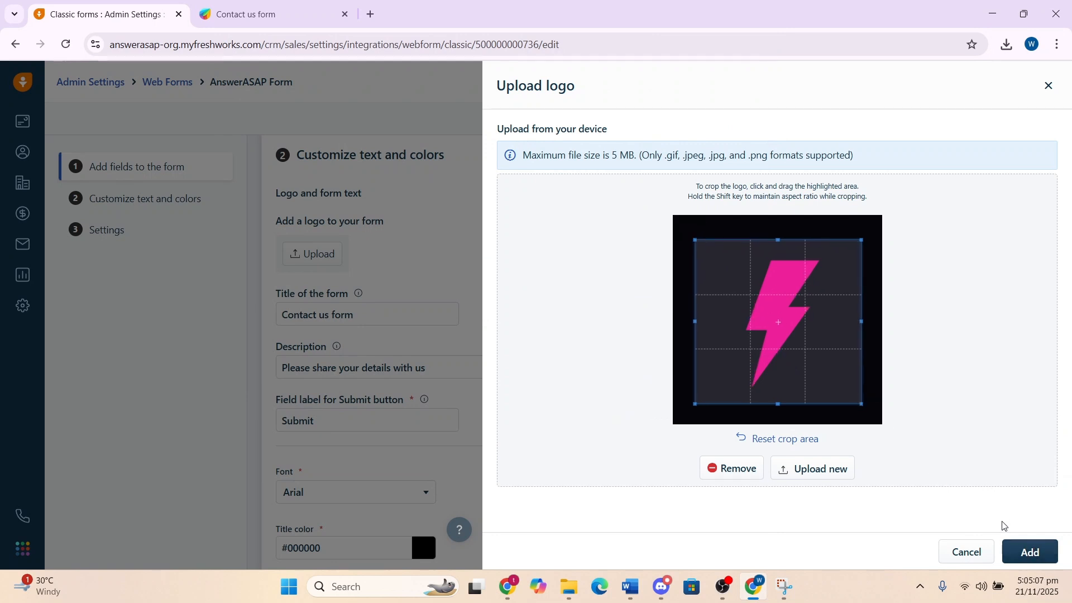
pyautogui.click(1030, 553)
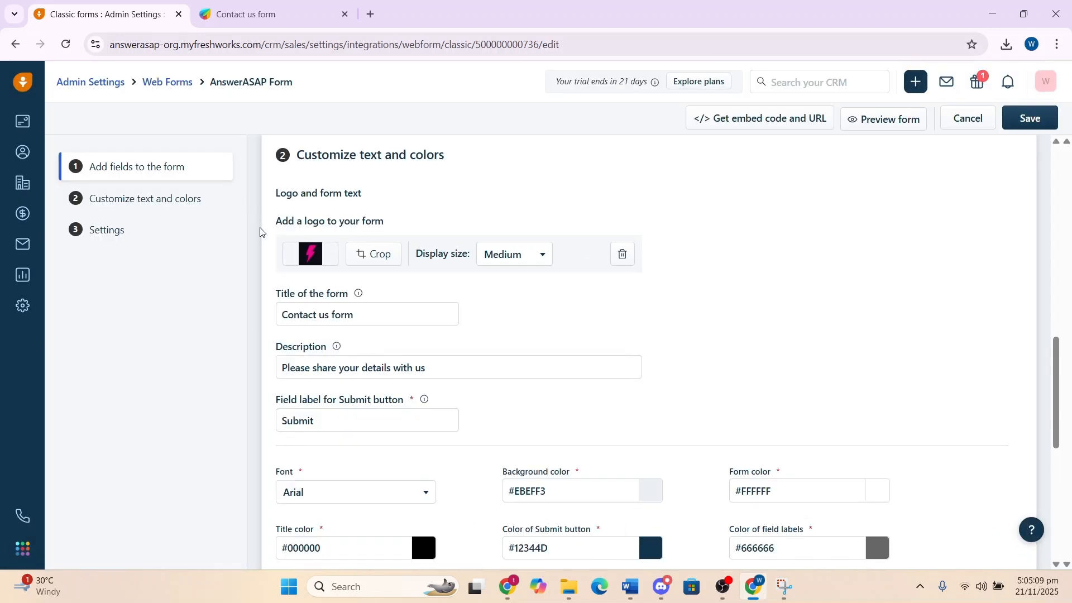
# Change the form title to Contact Us Form by capitalising the U and F
pyautogui.scroll(-1, 481, 311)
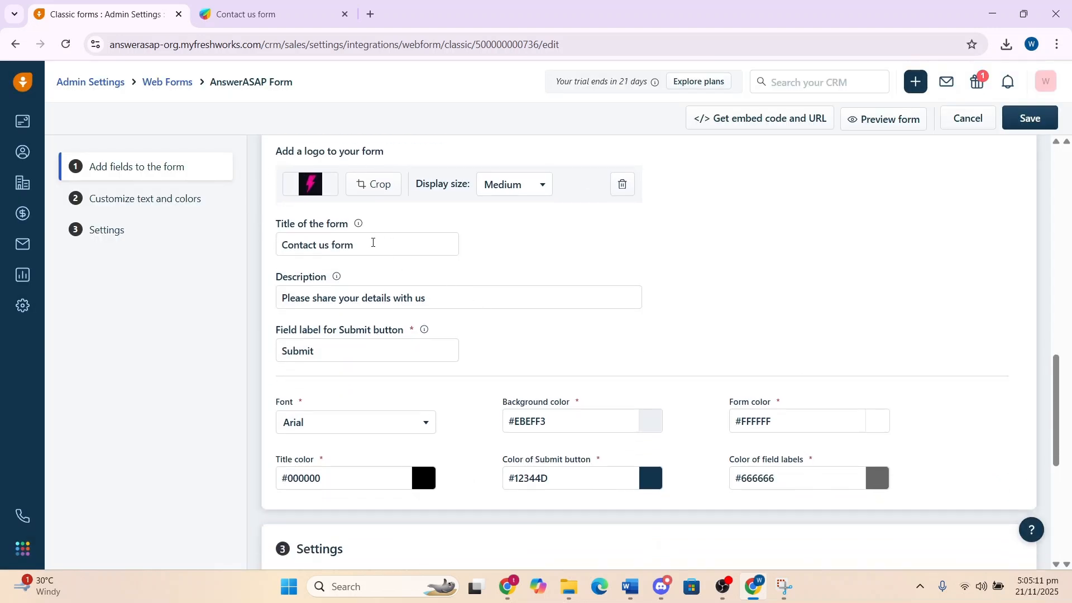
pyautogui.click(325, 246)
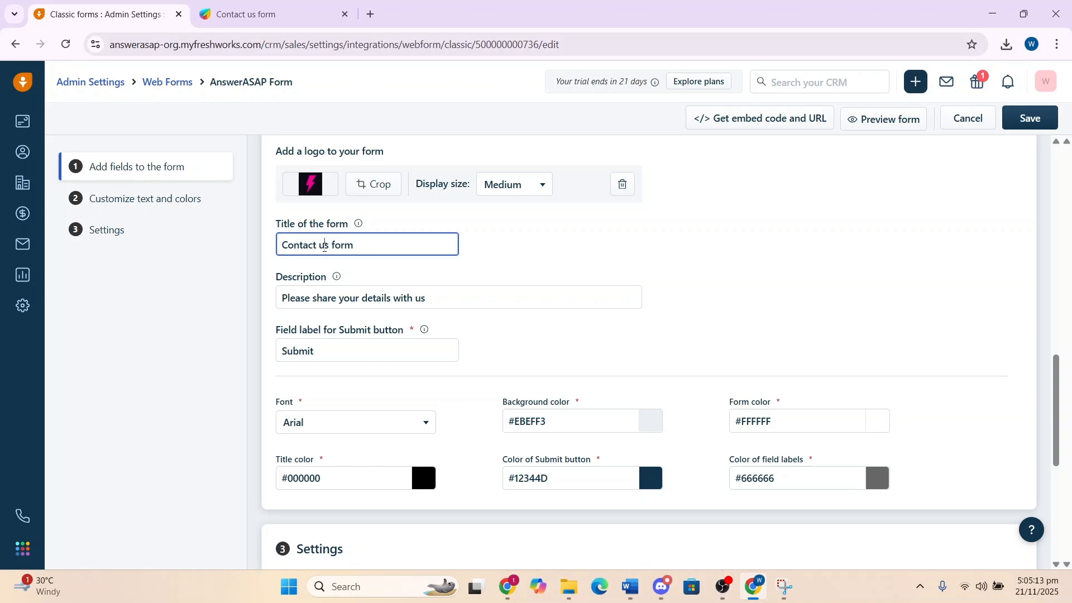
pyautogui.press('BackSpace')
pyautogui.write('U')
pyautogui.click(336, 246)
pyautogui.press('BackSpace')
pyautogui.write('F')
pyautogui.scroll(-1, 445, 215)
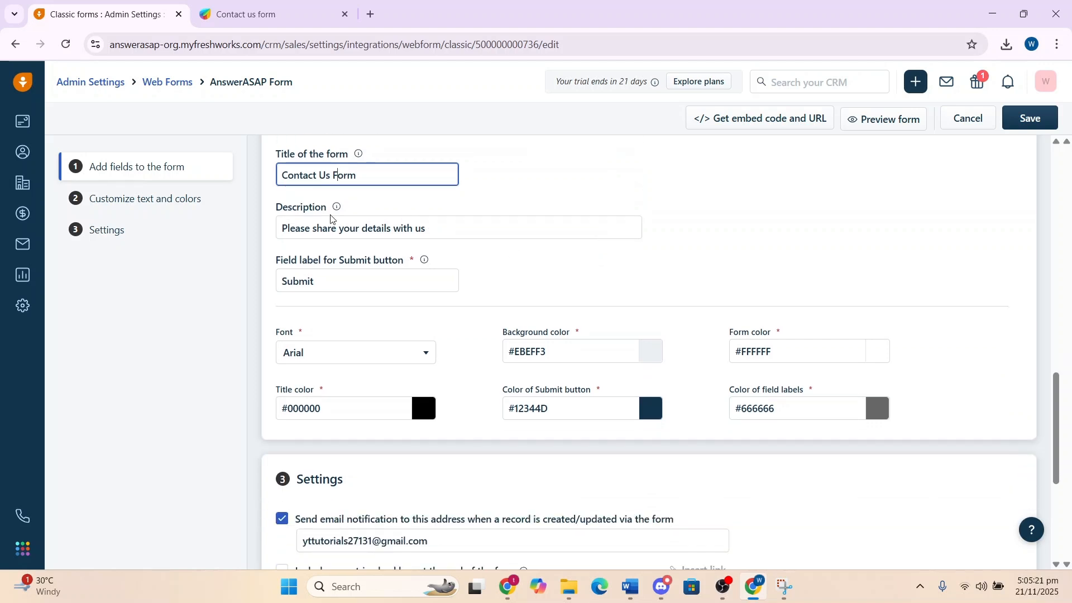
# Compare the earlier preview tab with the form's description and text settings in the editor
pyautogui.click(431, 233)
pyautogui.click(262, 14)
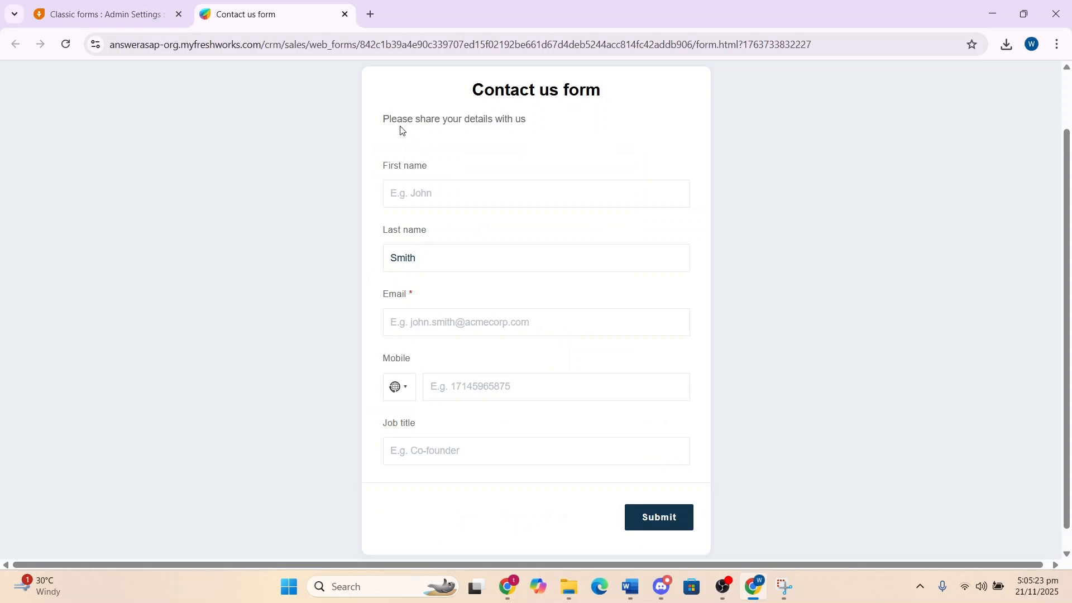
pyautogui.moveTo(403, 165); pyautogui.dragTo(521, 125)
pyautogui.click(519, 126)
pyautogui.click(81, 8)
pyautogui.scroll(-2, 406, 263)
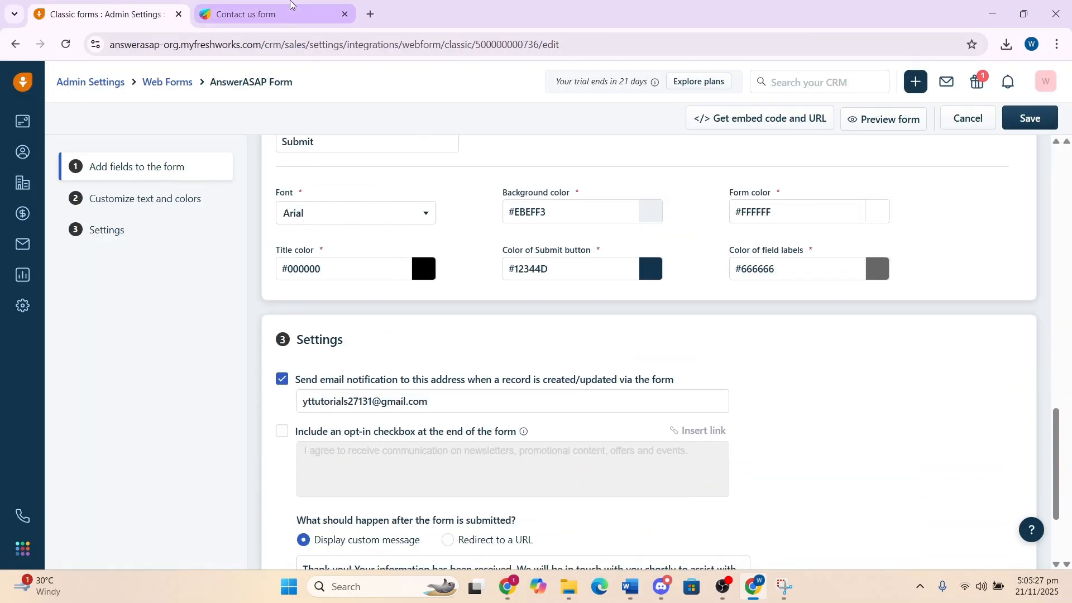
pyautogui.click(262, 14)
pyautogui.doubleClick(431, 258)
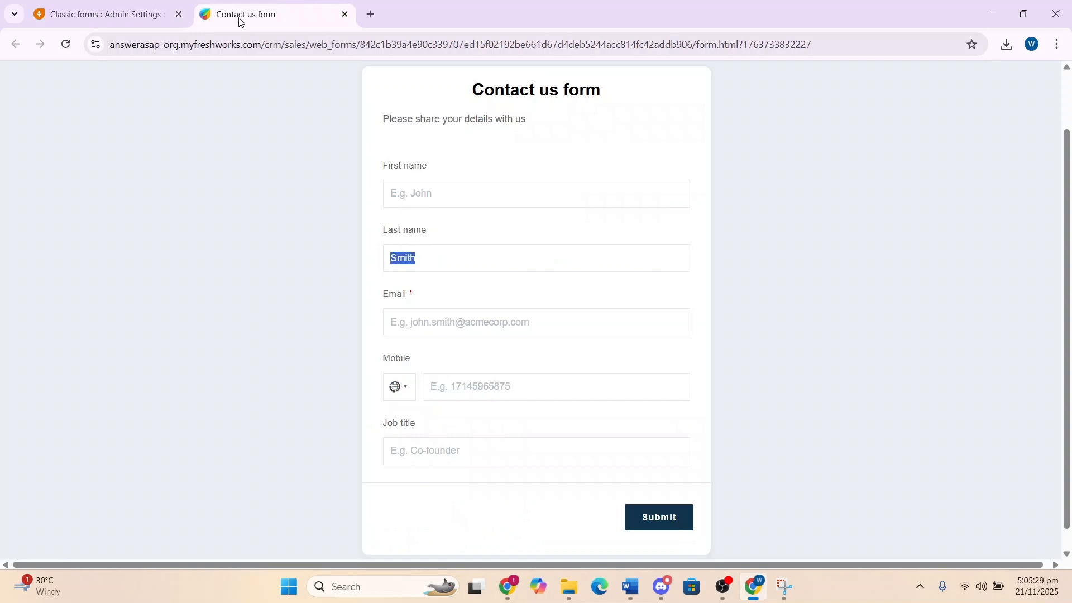
pyautogui.click(166, 5)
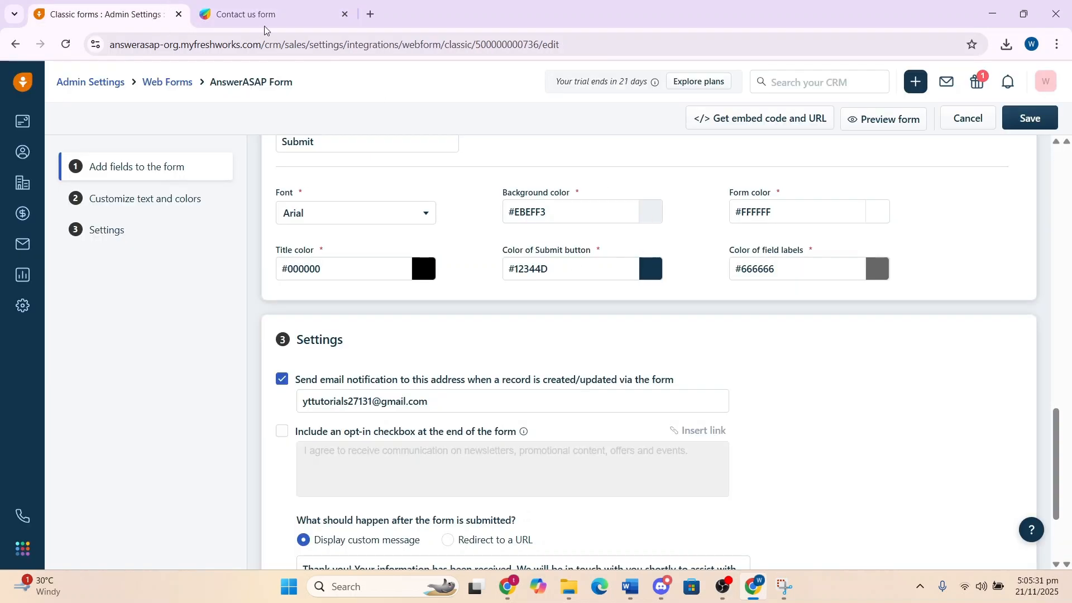
pyautogui.click(327, 16)
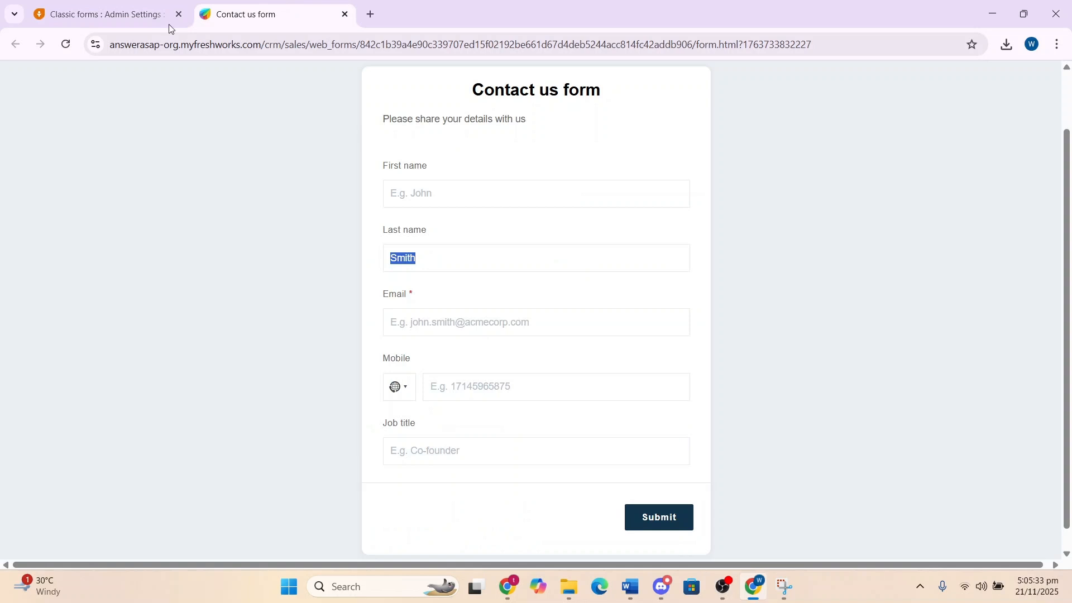
pyautogui.click(123, 16)
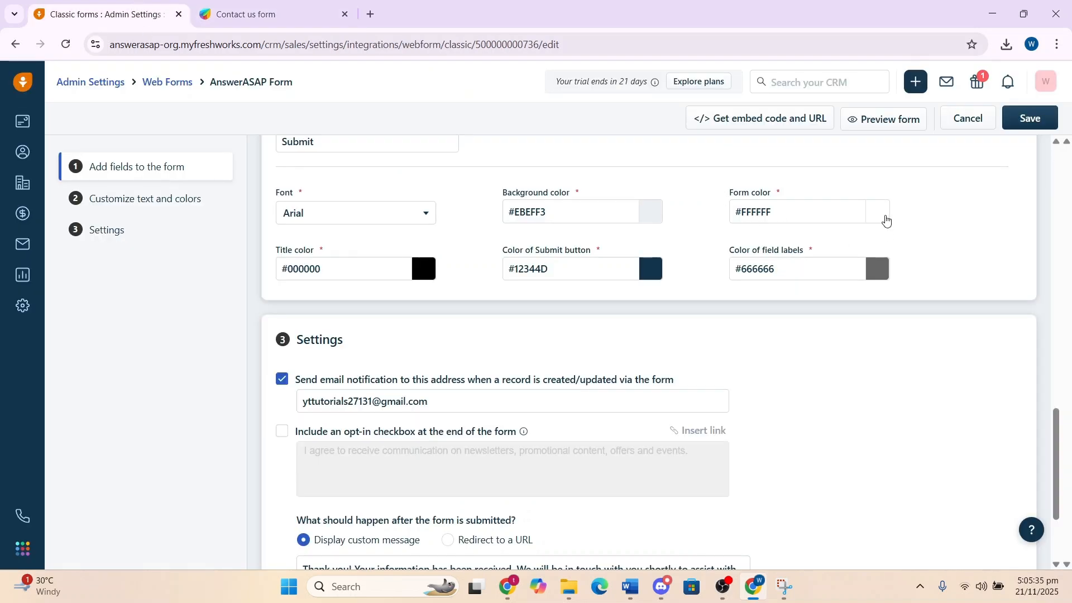
# Set the Submit button color to a bright pink, #ff05ea, using the color picker
pyautogui.click(651, 272)
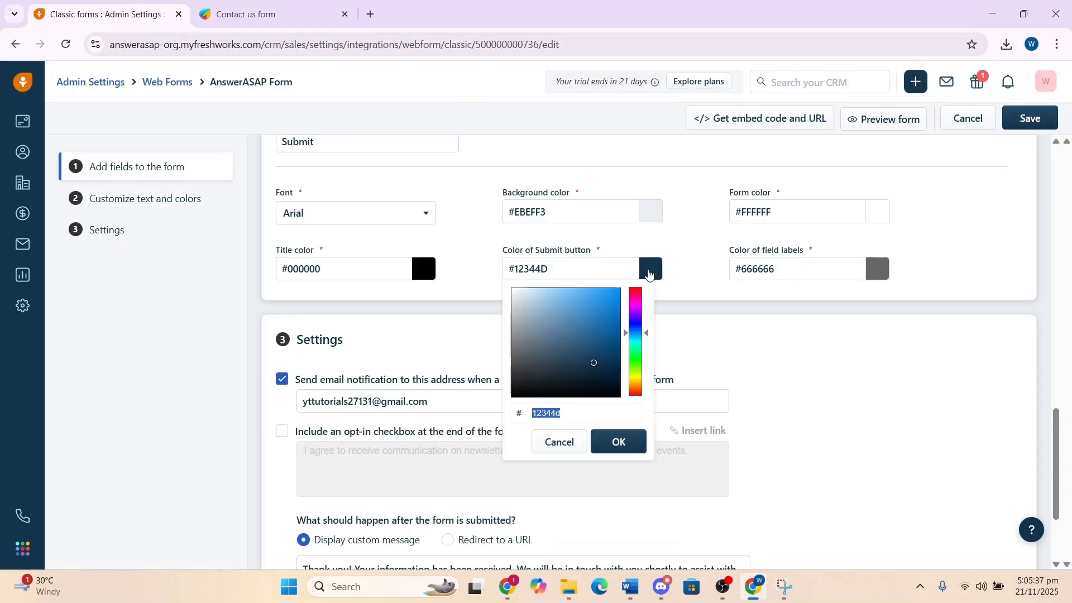
pyautogui.click(634, 306)
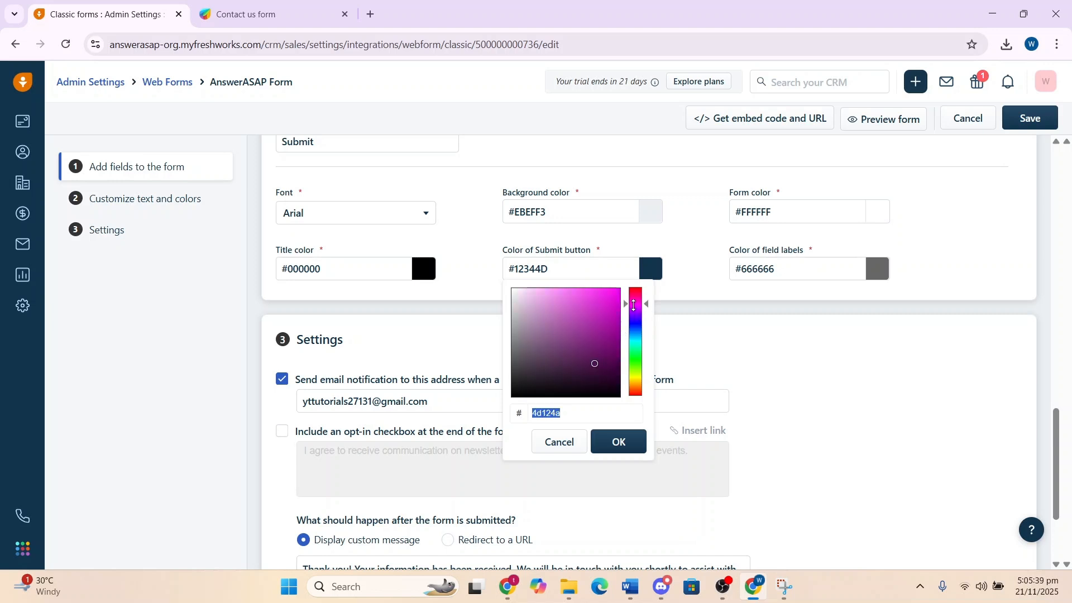
pyautogui.moveTo(613, 290); pyautogui.dragTo(617, 288)
pyautogui.click(622, 443)
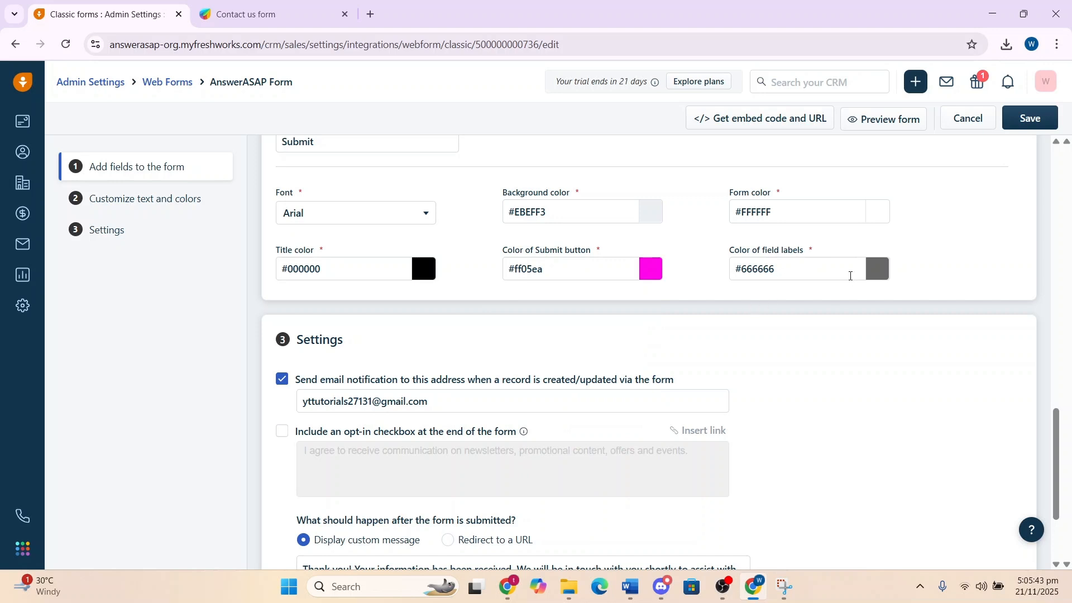
# Enable the opt-in checkbox at the end of the form
pyautogui.scroll(-1, 850, 275)
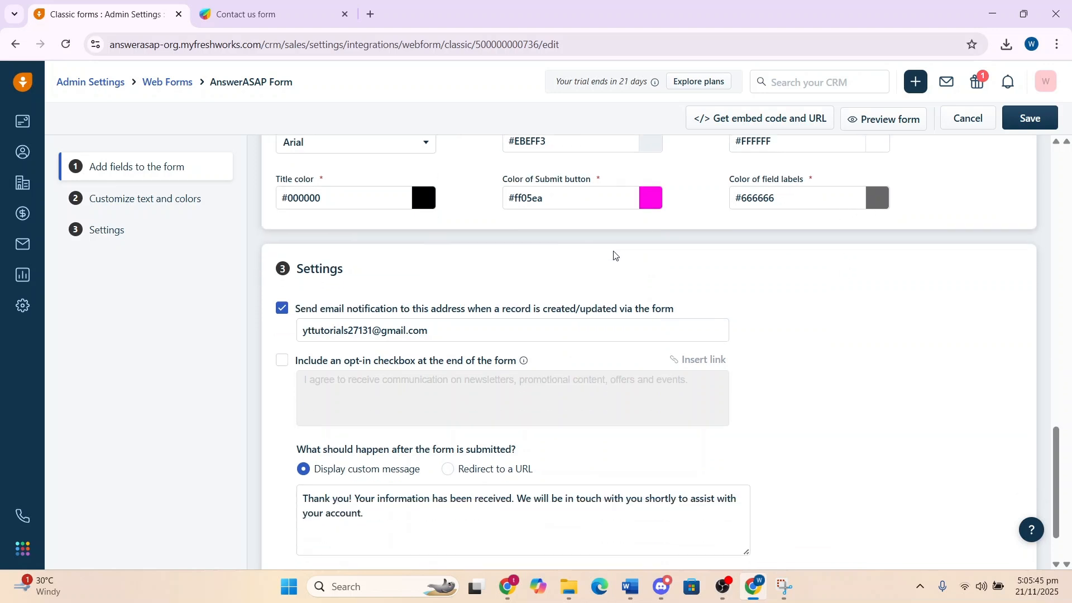
pyautogui.scroll(-1, 614, 253)
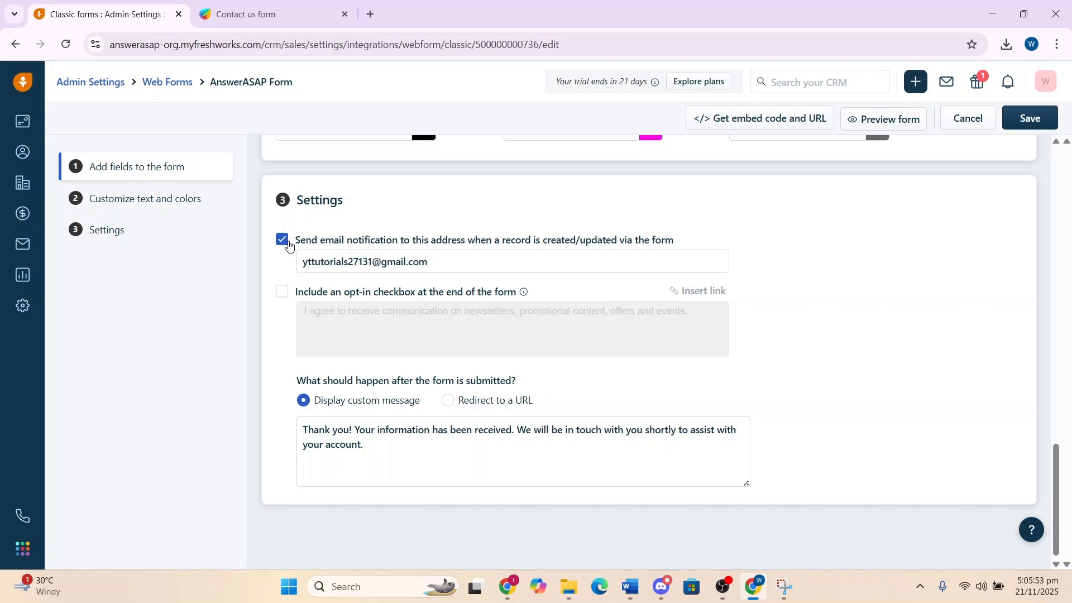
pyautogui.click(484, 263)
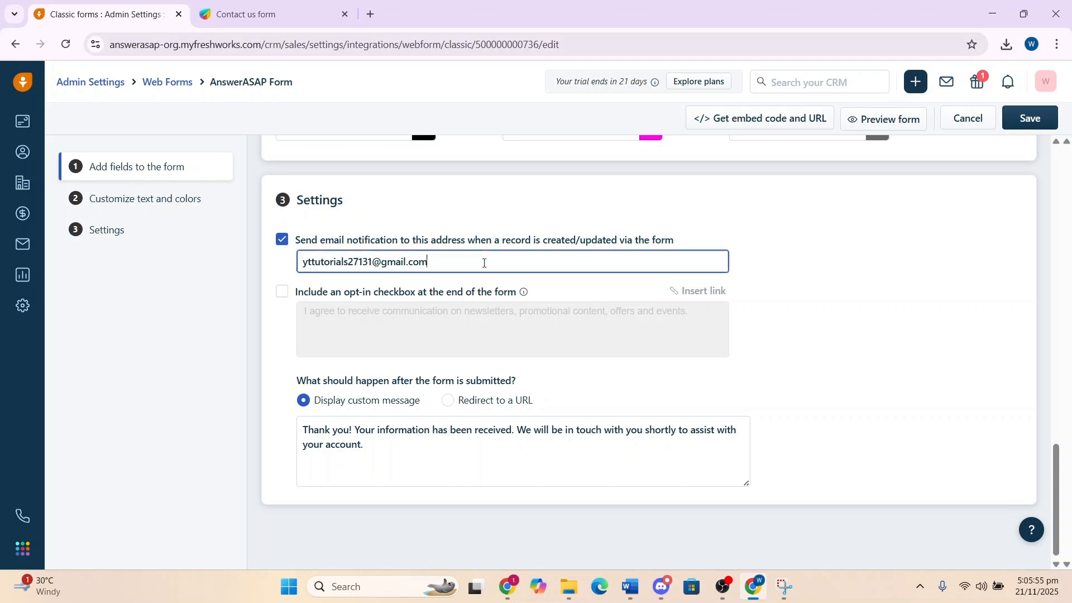
pyautogui.click(283, 293)
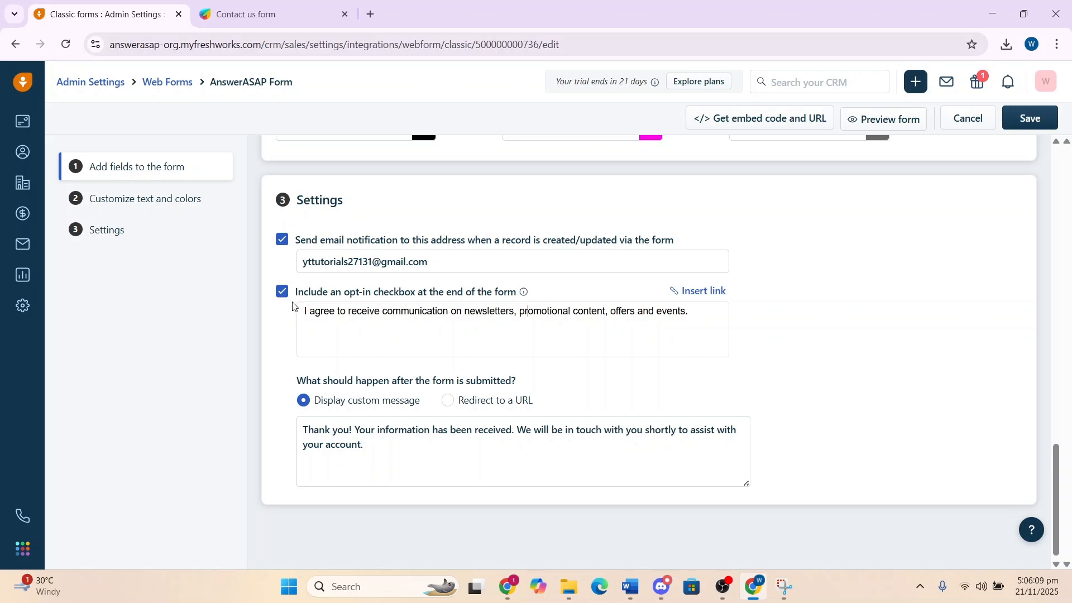
pyautogui.scroll(-1, 379, 365)
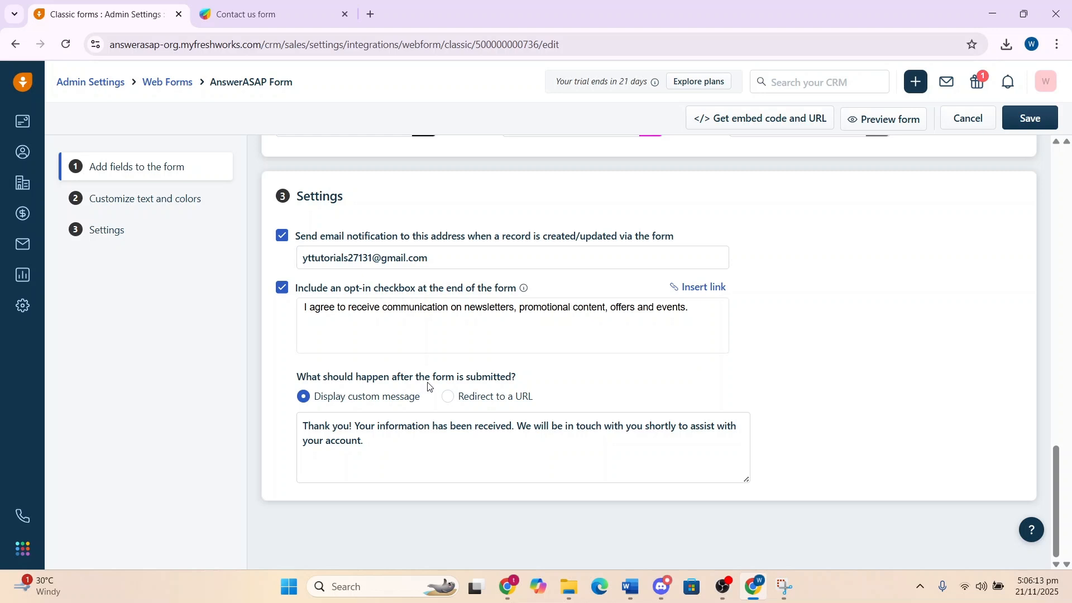
pyautogui.click(383, 440)
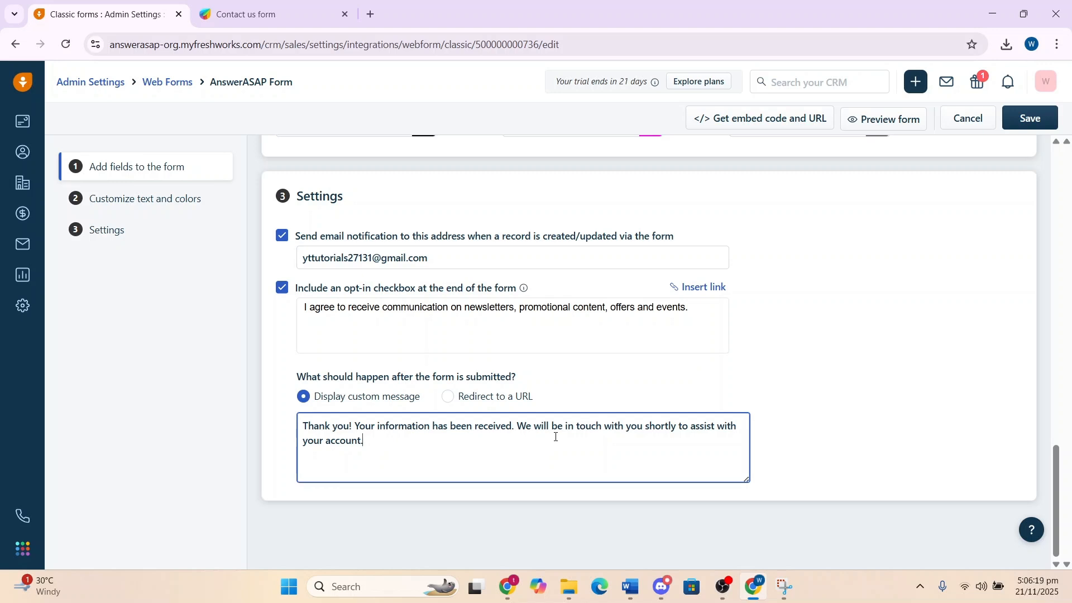
pyautogui.click(448, 399)
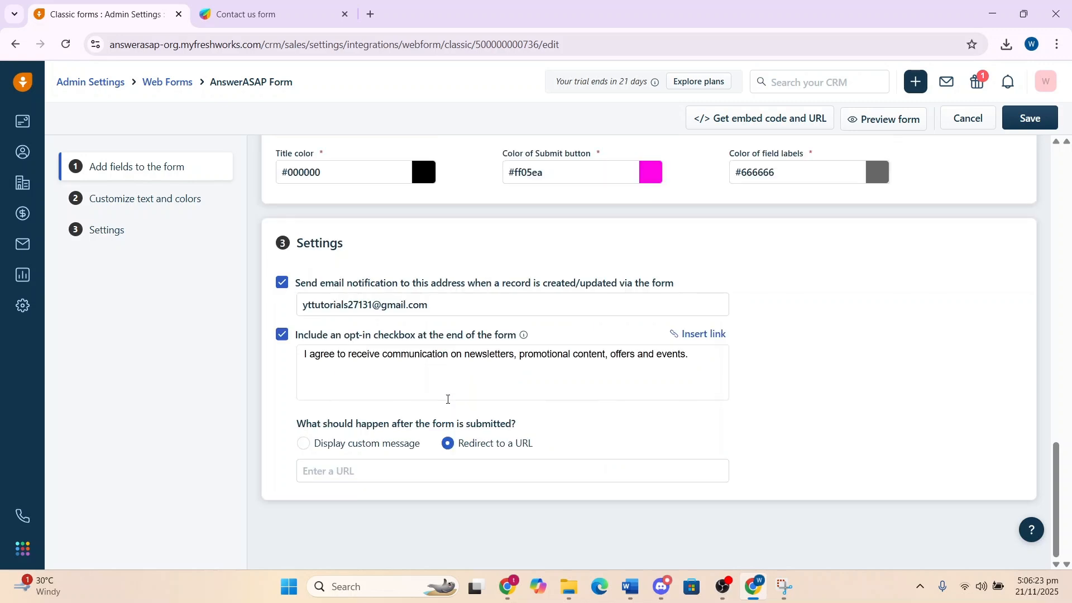
pyautogui.click(306, 444)
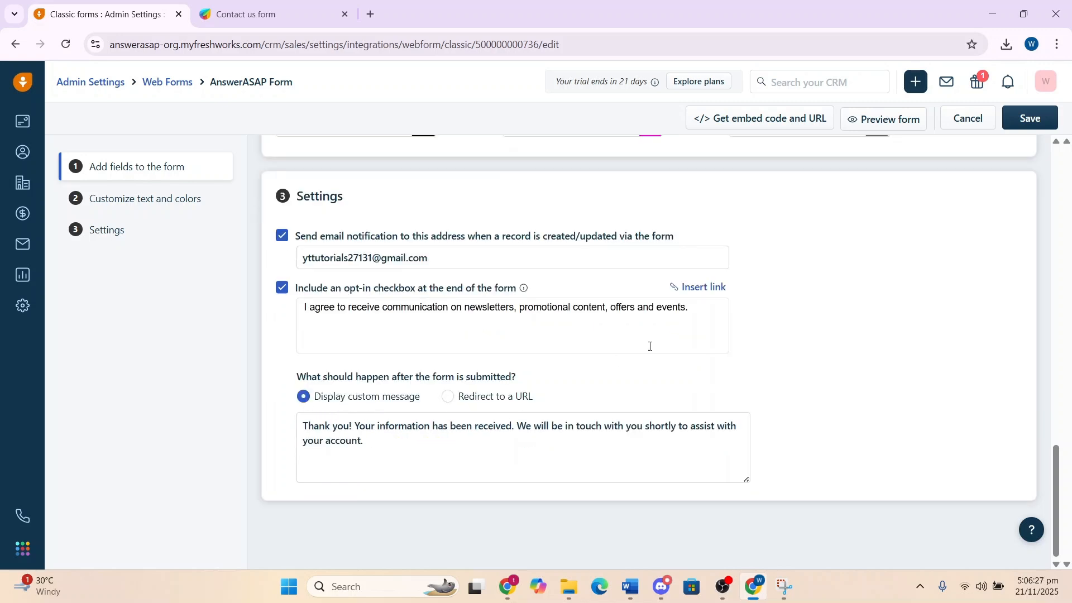
# Save the web form
pyautogui.scroll(15, 650, 346)
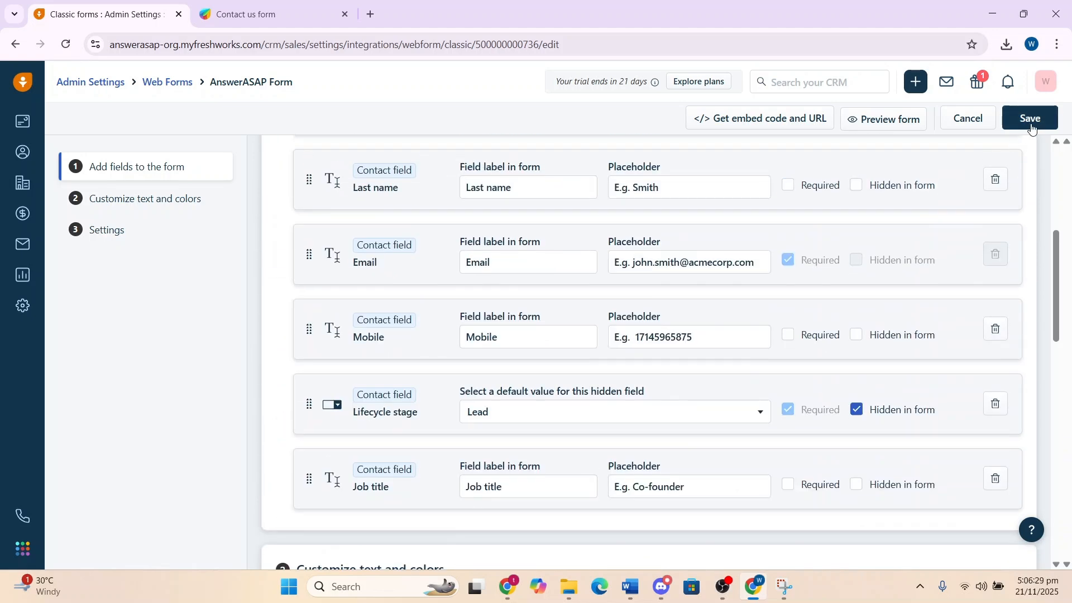
pyautogui.click(1032, 129)
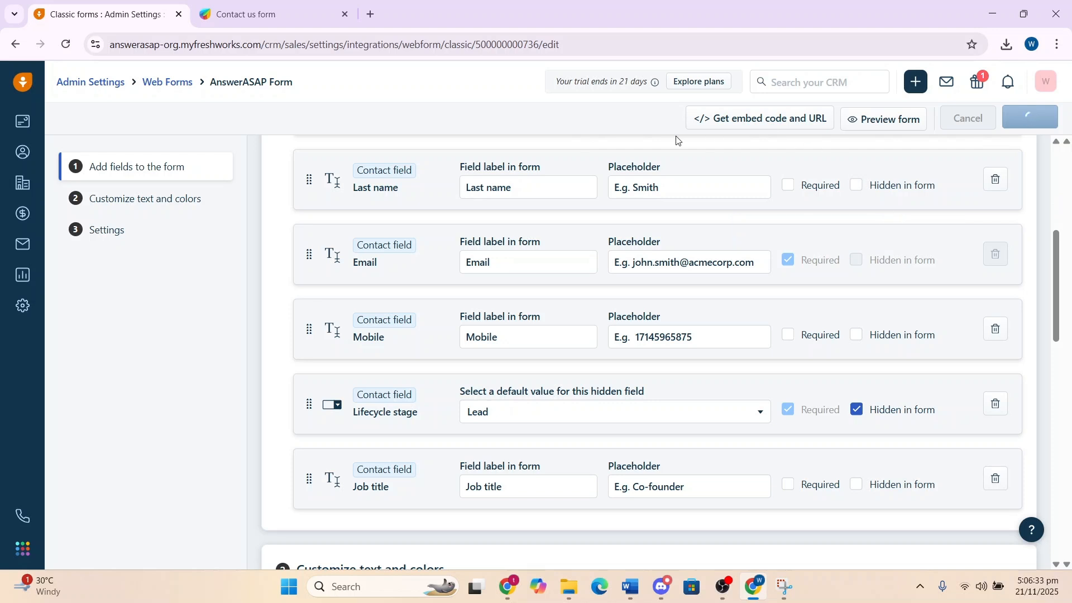
# Copy the form URL from the embed code and URL dialog and open it in a new tab
pyautogui.click(770, 128)
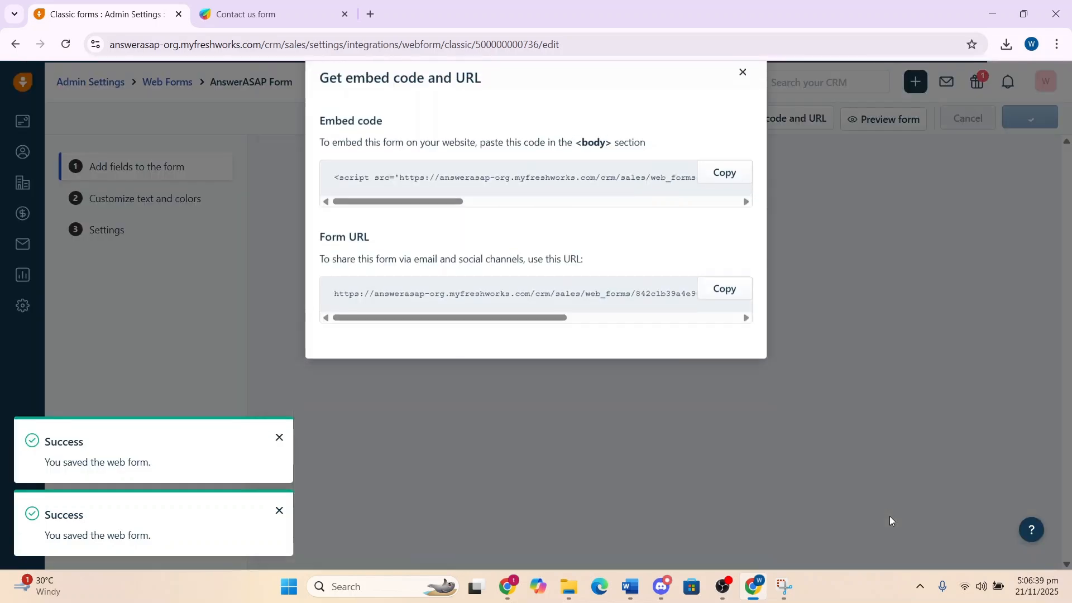
pyautogui.click(727, 324)
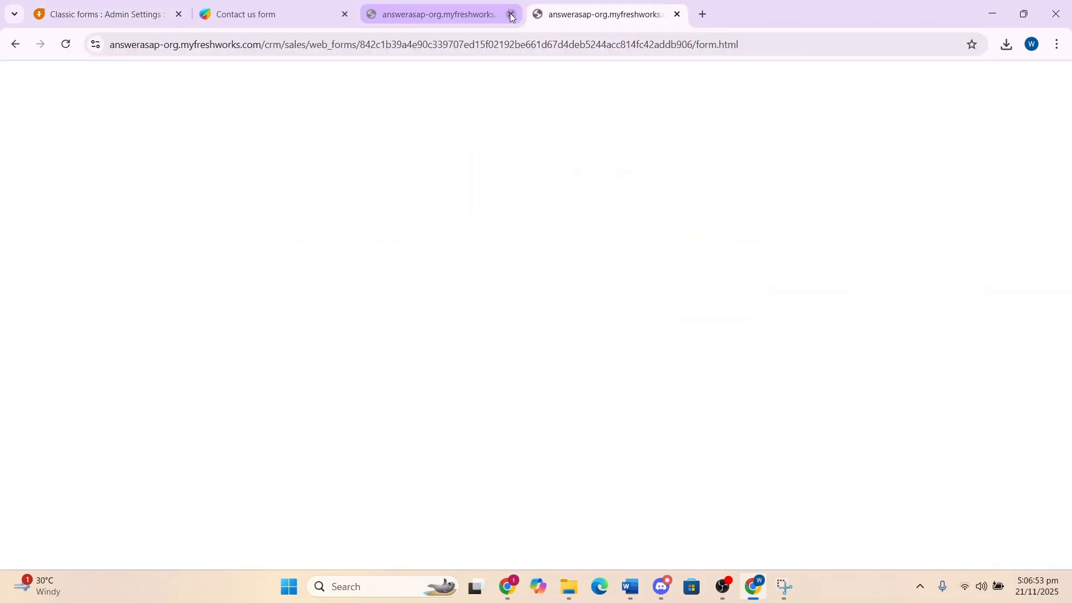
pyautogui.click(510, 13)
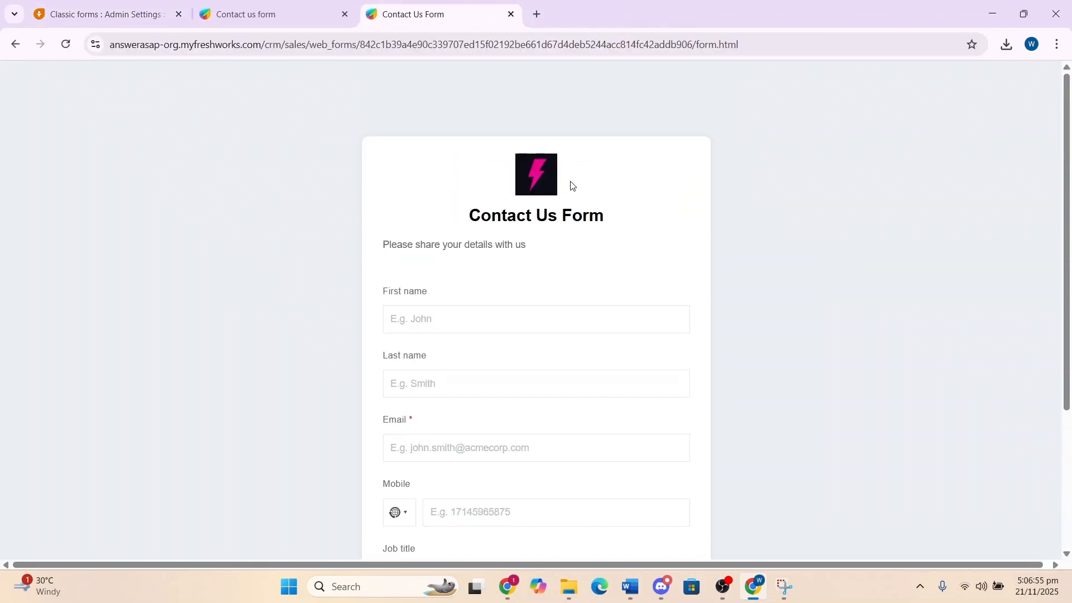
# Scroll through the live form and open the mobile country code list
pyautogui.scroll(-2, 538, 200)
pyautogui.scroll(-2, 561, 265)
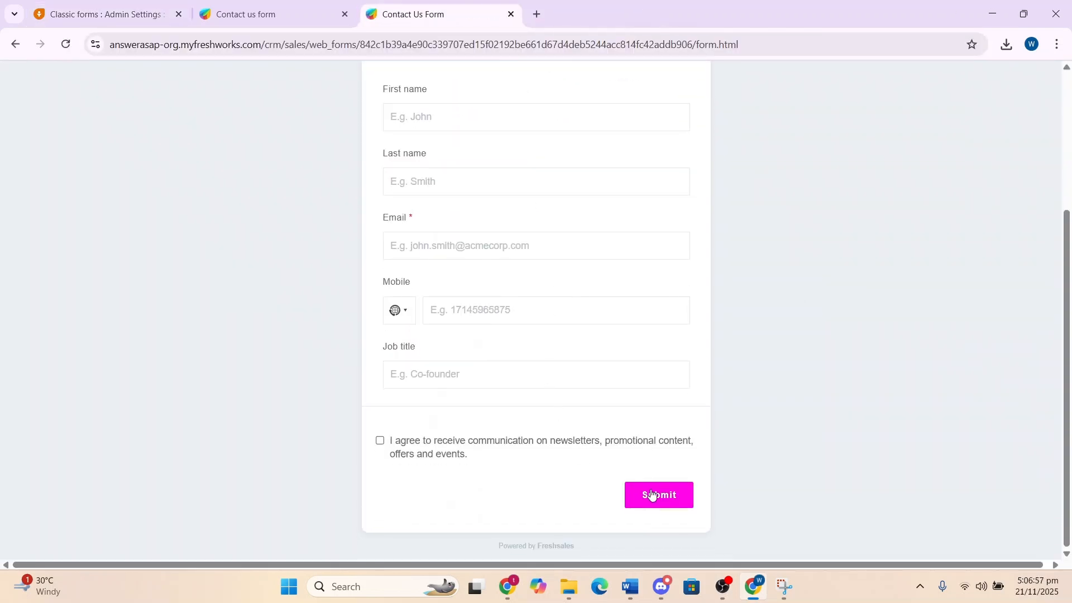
pyautogui.click(400, 311)
pyautogui.scroll(-2, 390, 357)
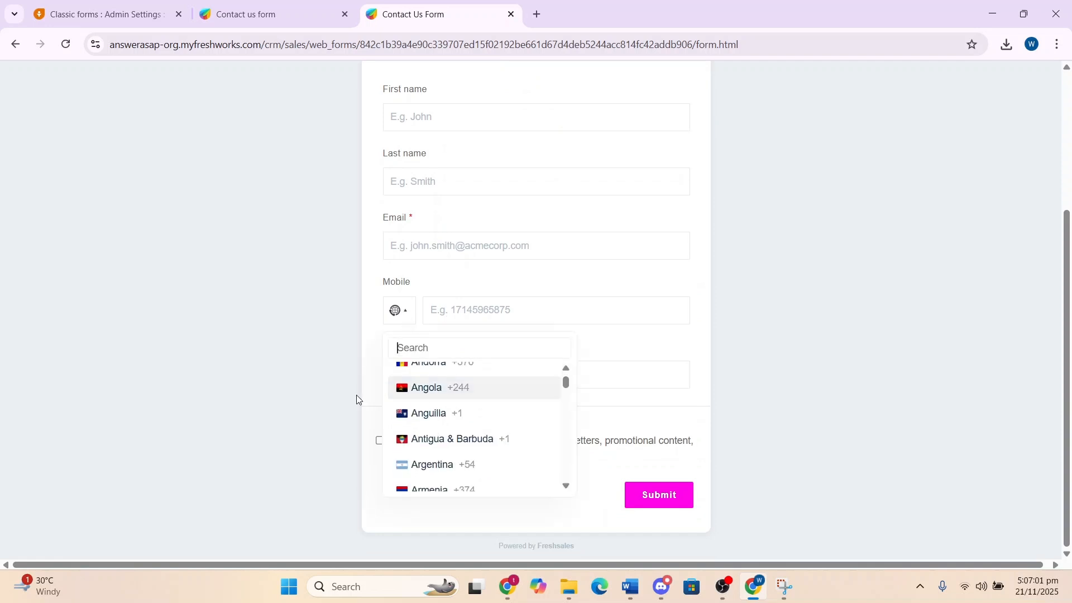
pyautogui.click(349, 394)
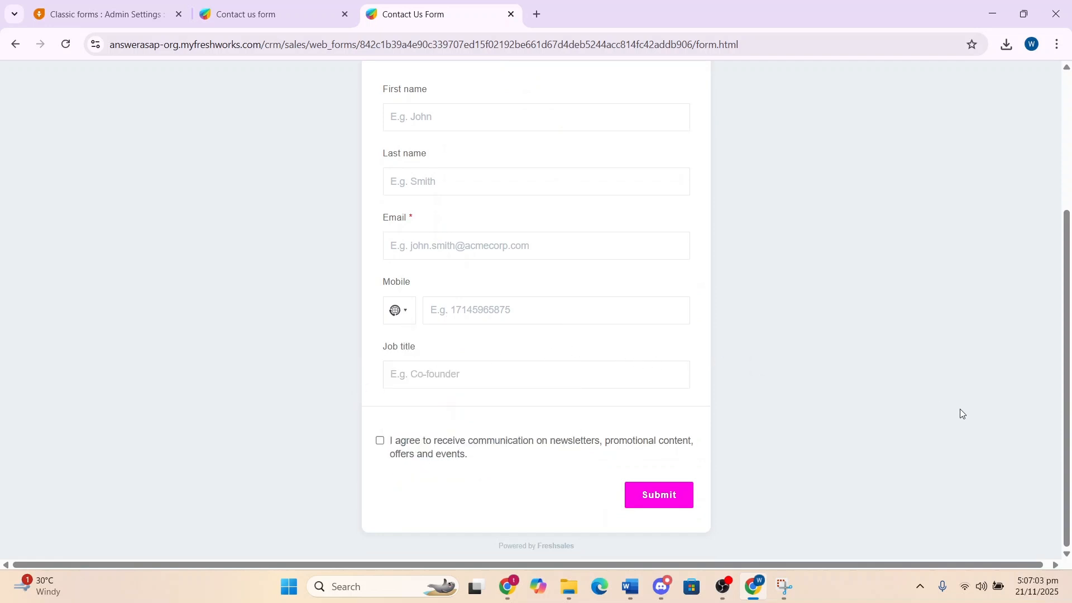